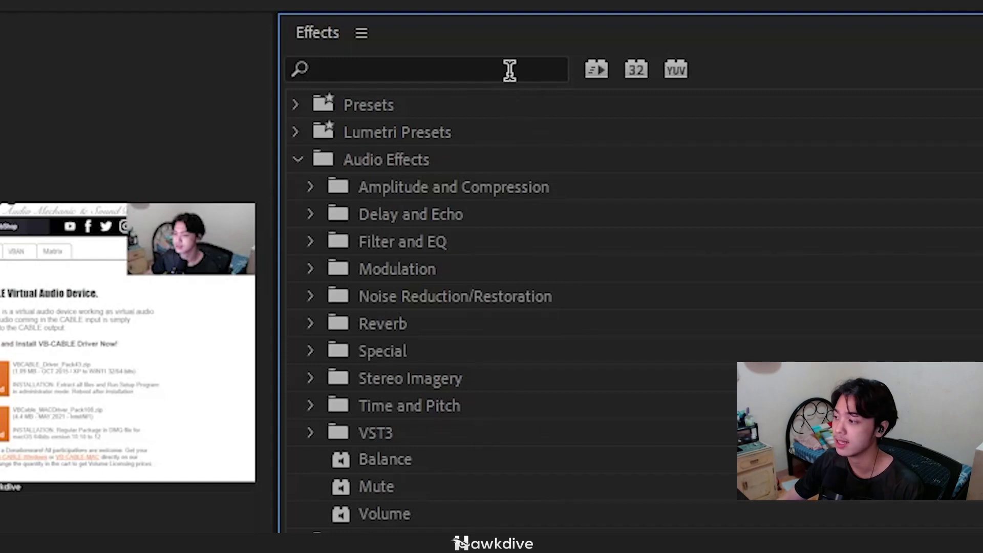
Step: Search the effects for "denoise" and apply the DeNoise audio effect to the clip on track A1
click(509, 70)
text(denoise)
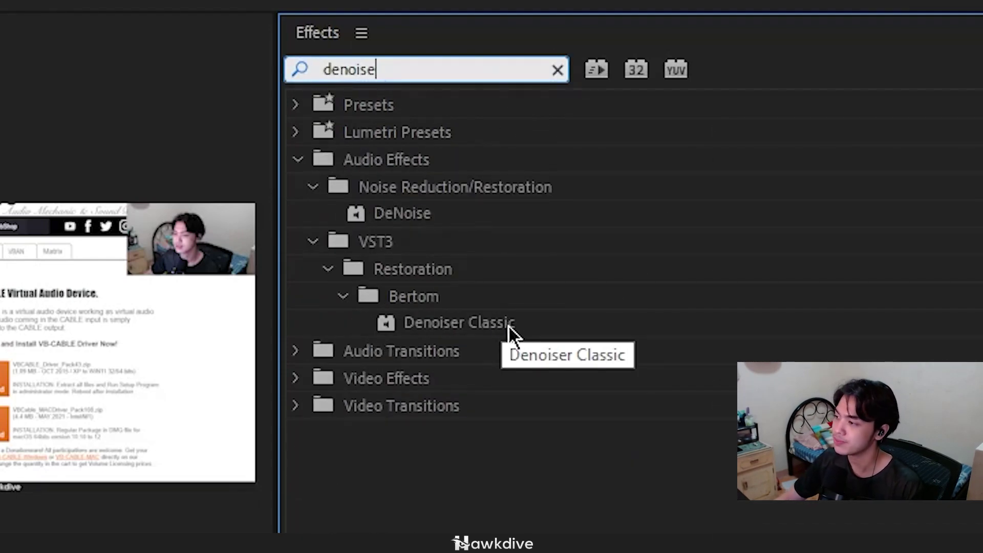
click(427, 217)
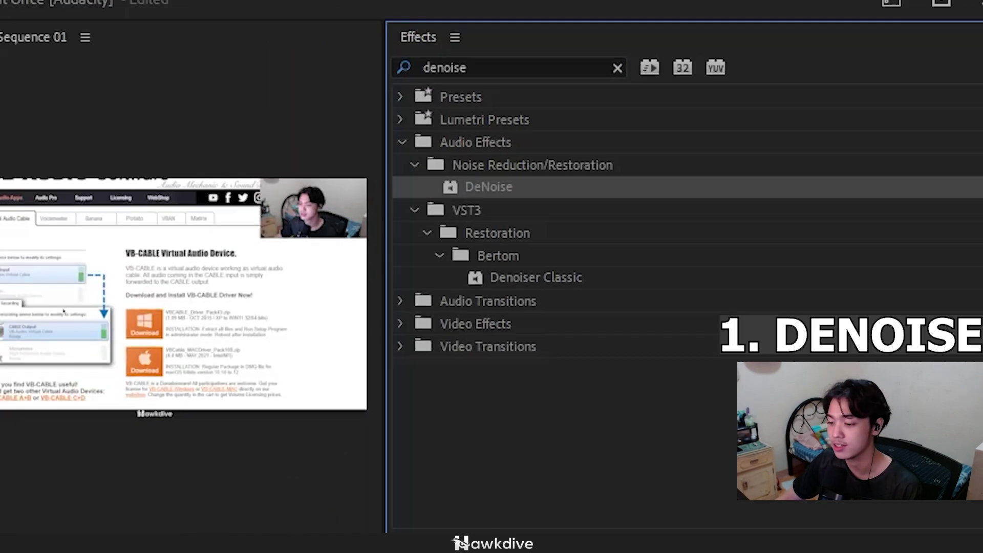
drag(402, 213, 322, 445)
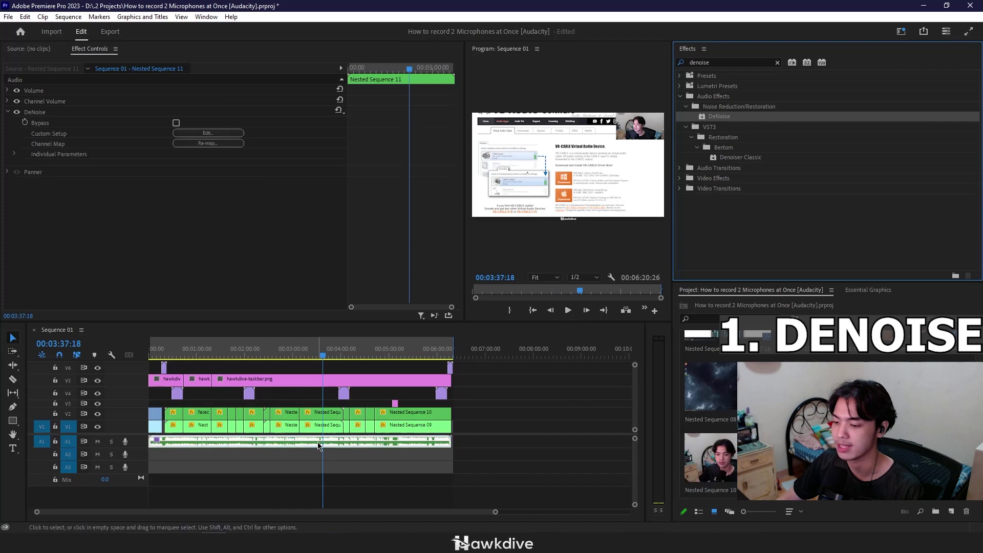
Step: Open DeNoise's custom setup and audition the audio around 00:03:23, checking the Output Noise Only option
click(203, 134)
click(311, 355)
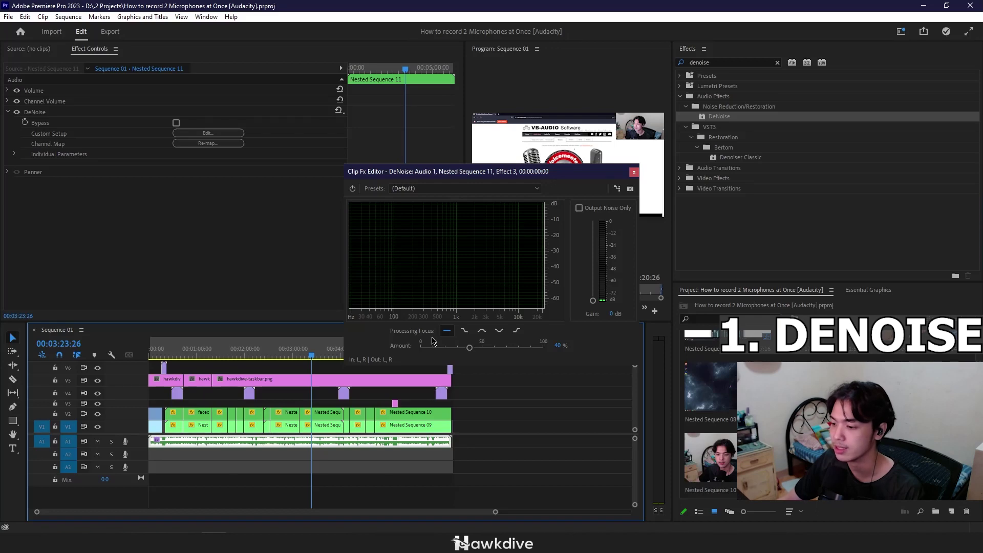
key(space)
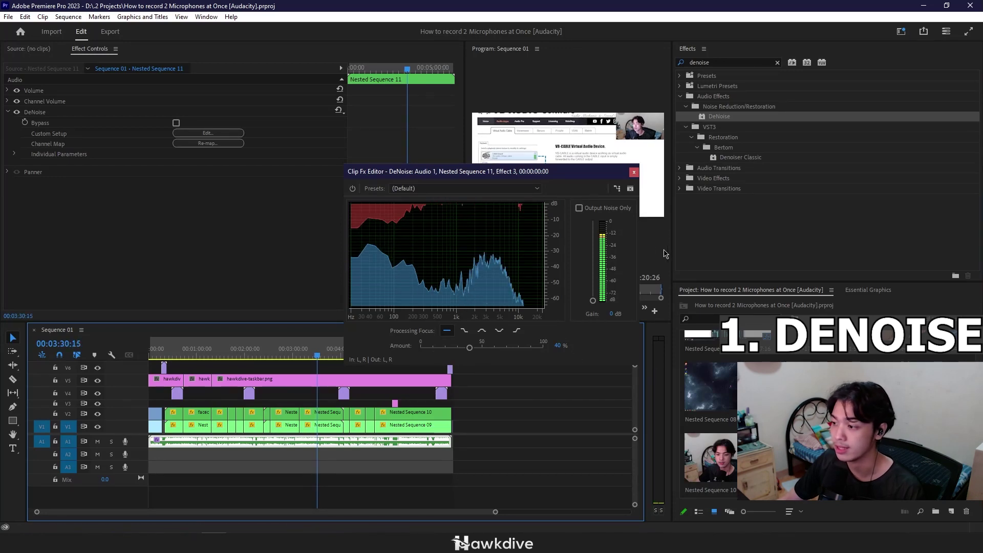
click(308, 355)
click(591, 211)
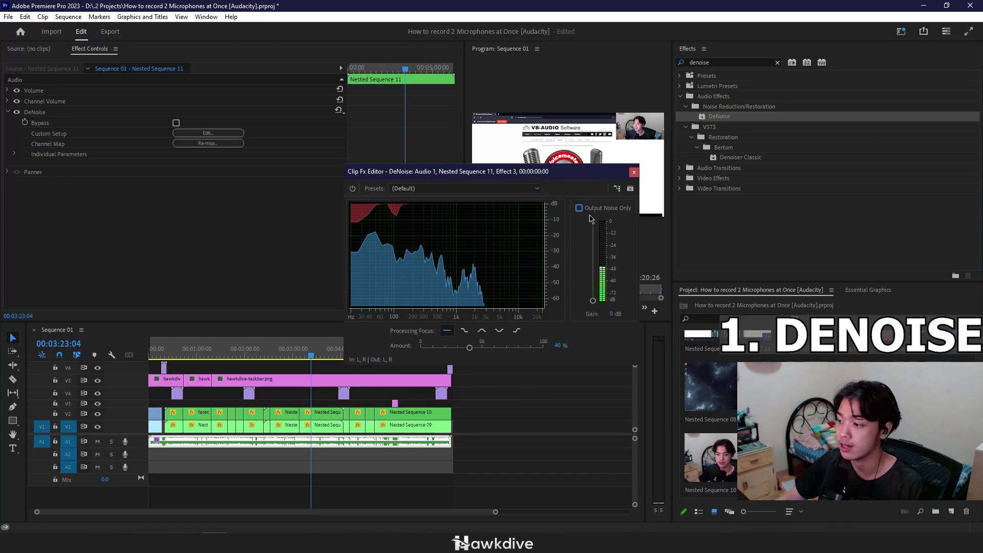
click(310, 352)
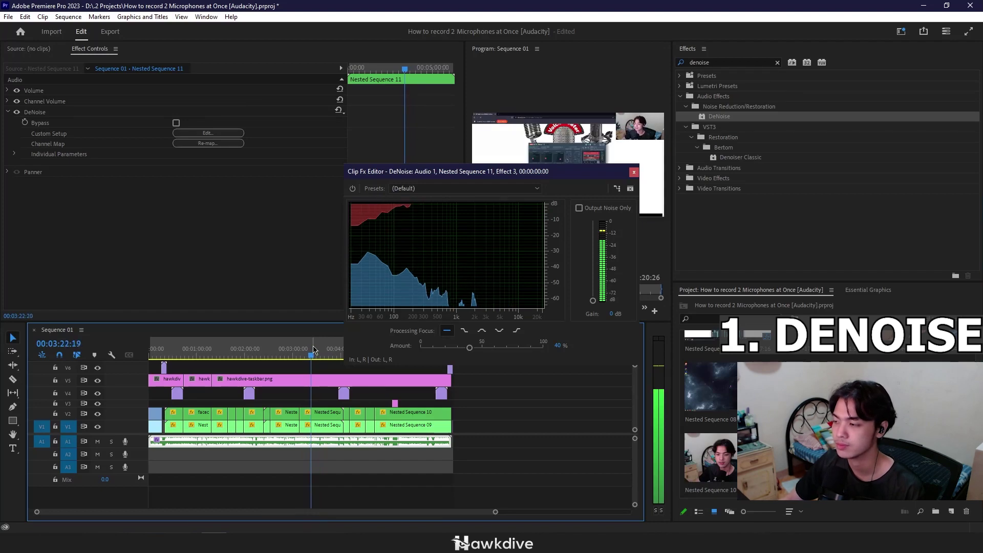
key(space)
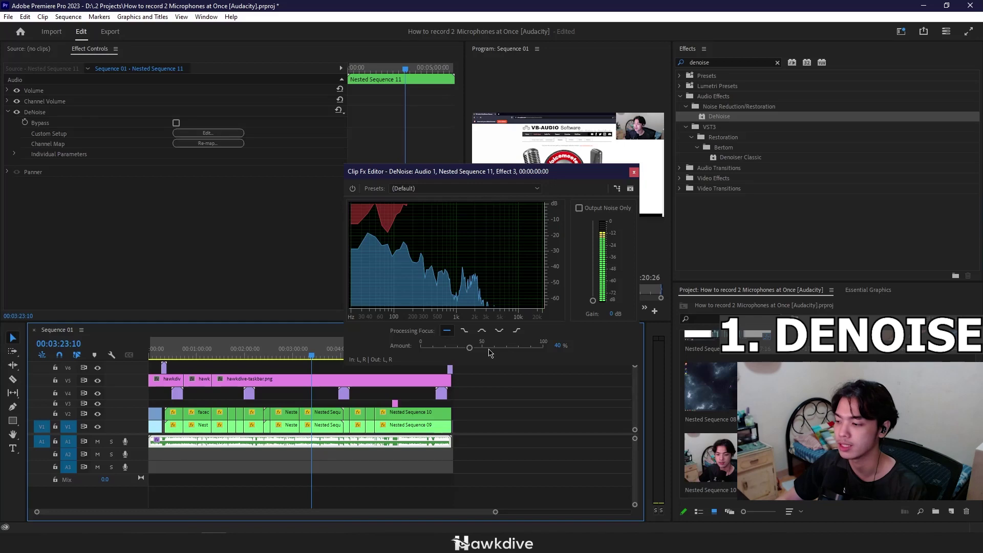
Step: Raise the DeNoise amount to 100% and play back the sequence to hear the result
drag(489, 352, 558, 354)
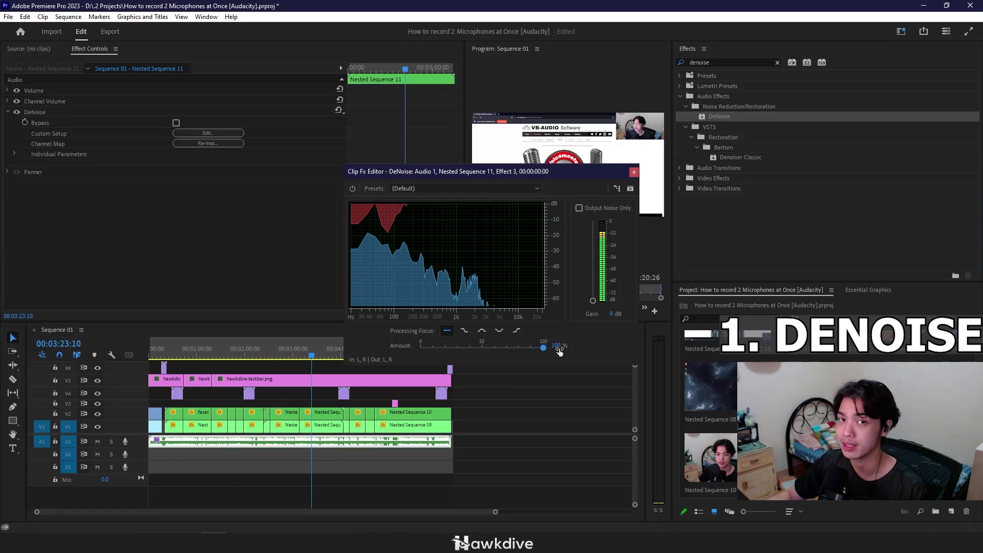
click(305, 353)
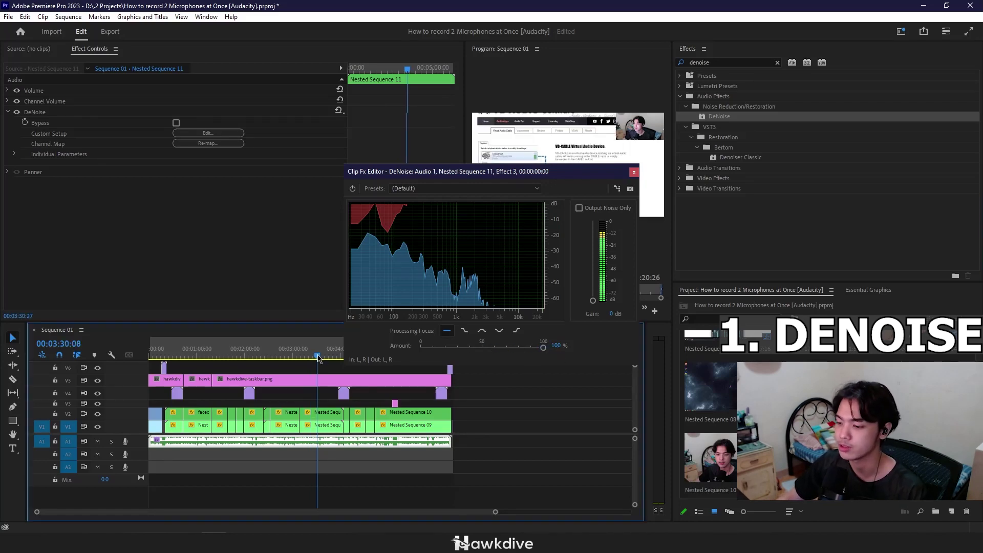
key(space)
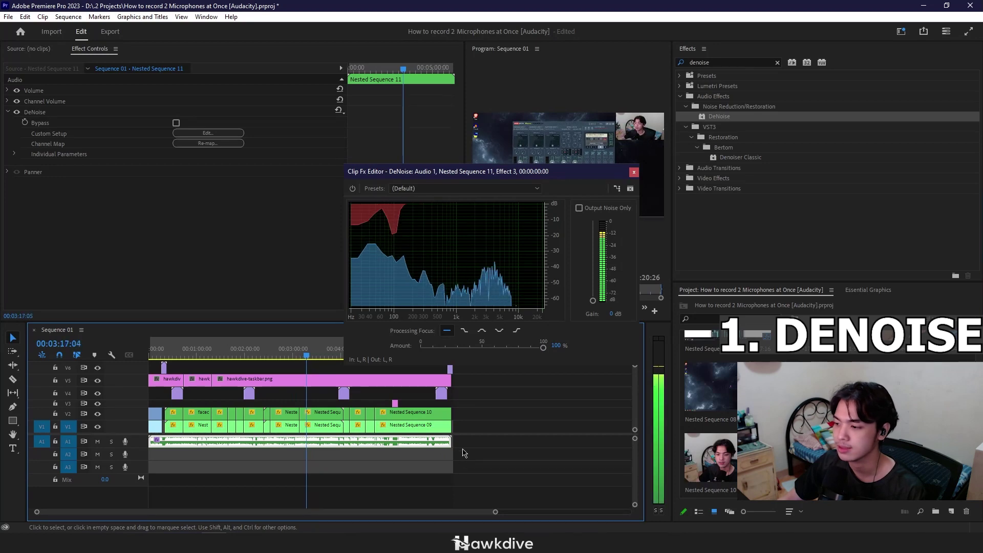
Step: Set the DeNoise amount to 50%, focus the processing on the higher frequencies, and play back the audio
click(557, 345)
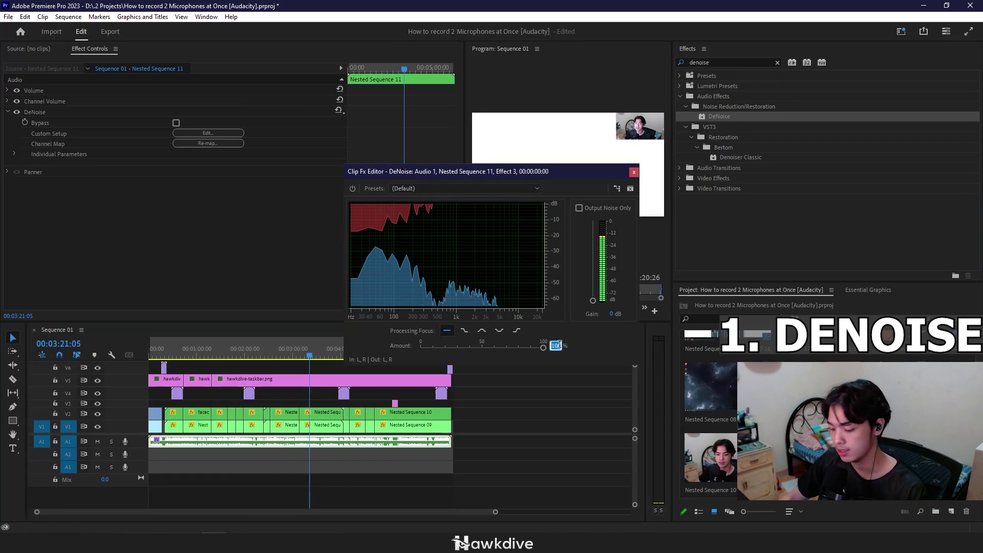
key(Return)
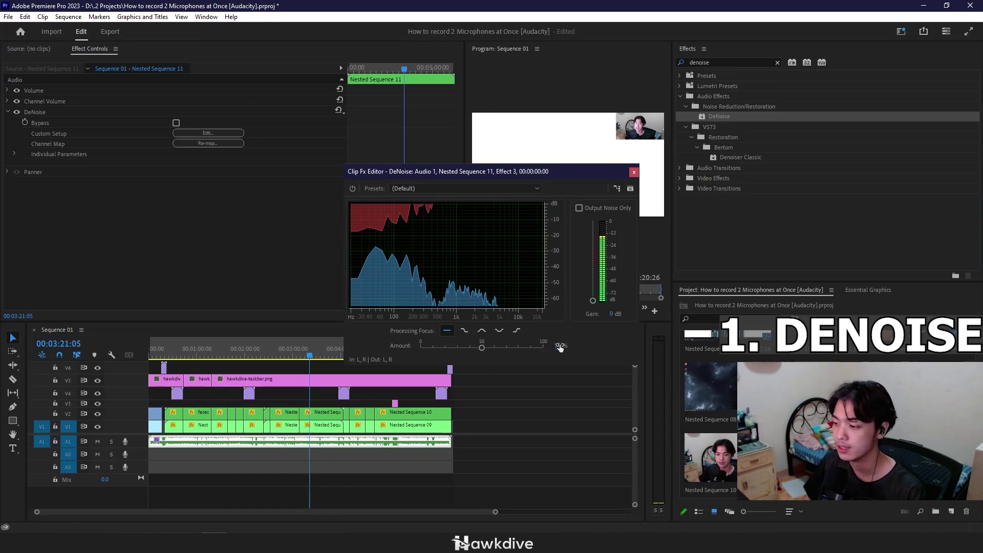
click(516, 334)
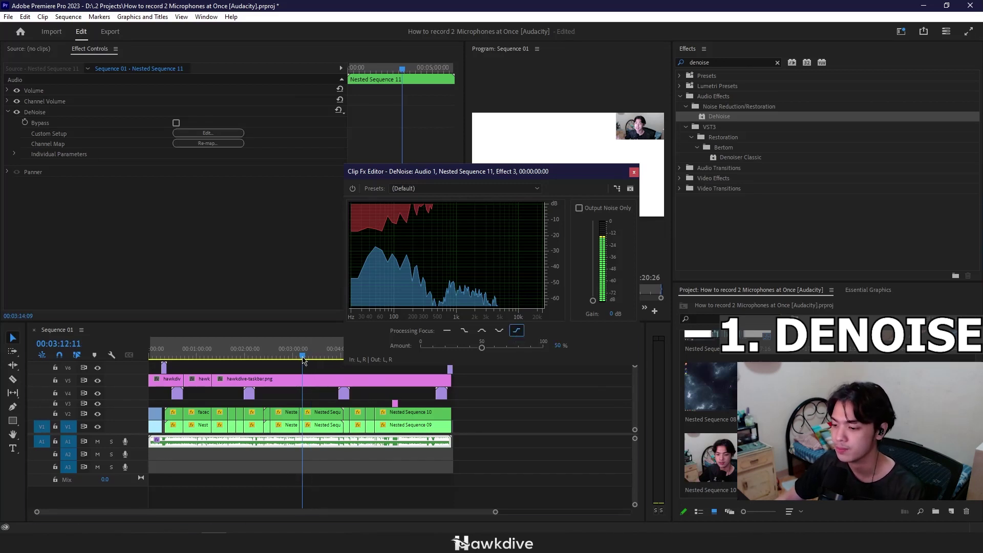
click(430, 477)
key(space)
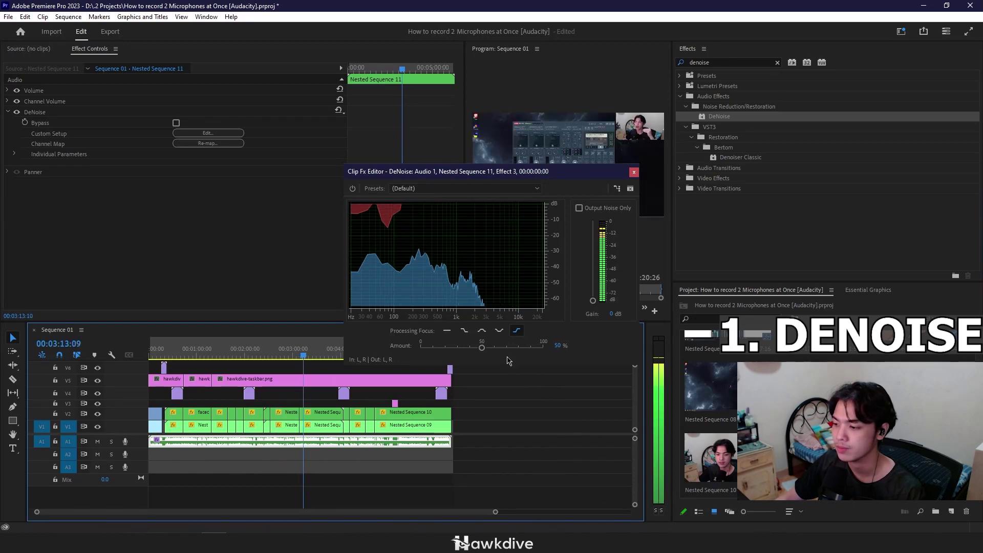
Step: Increase the DeNoise amount to 100% during playback, then stop and close the effect editor
drag(481, 347, 544, 347)
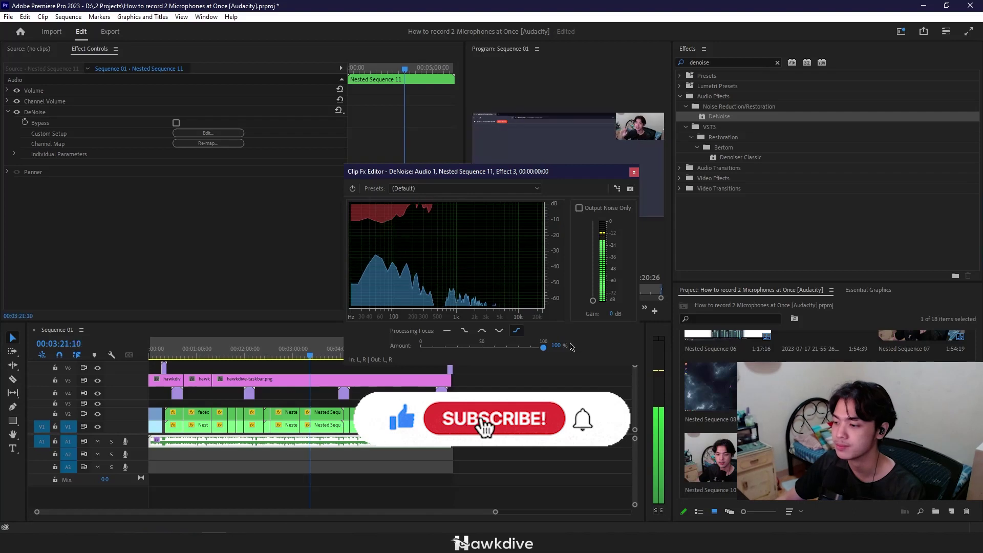
key(space)
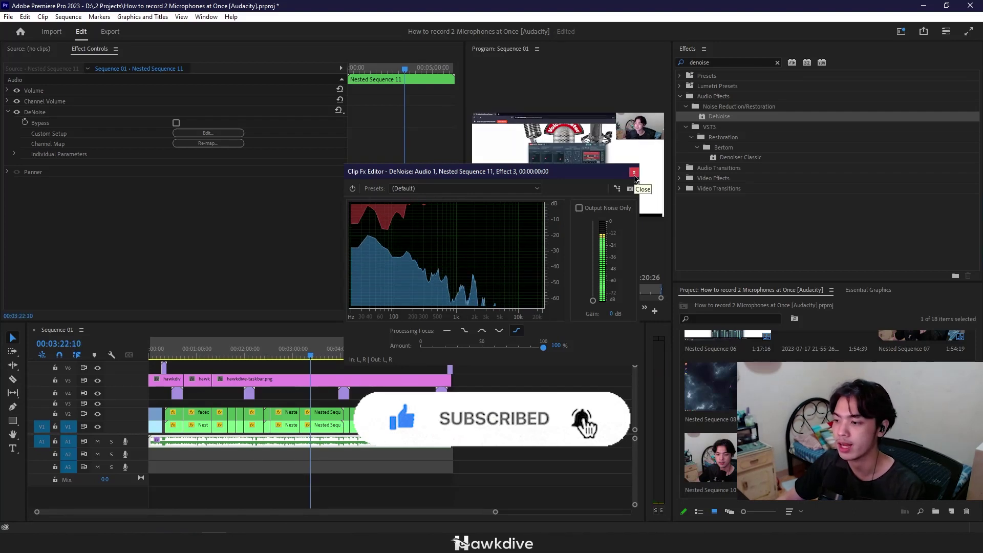
click(634, 173)
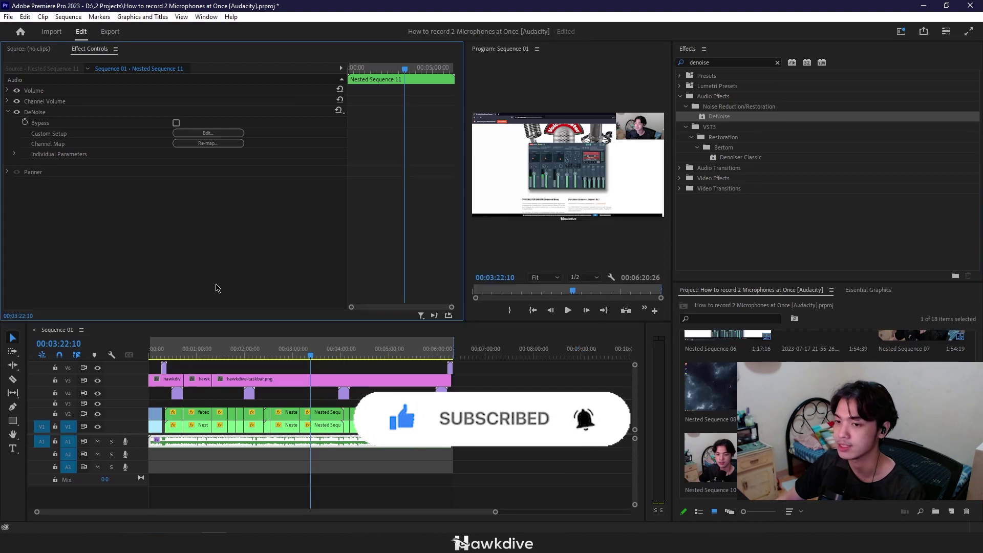
Step: Clear the effects search and expand the Filter and EQ group under Audio Effects
click(779, 71)
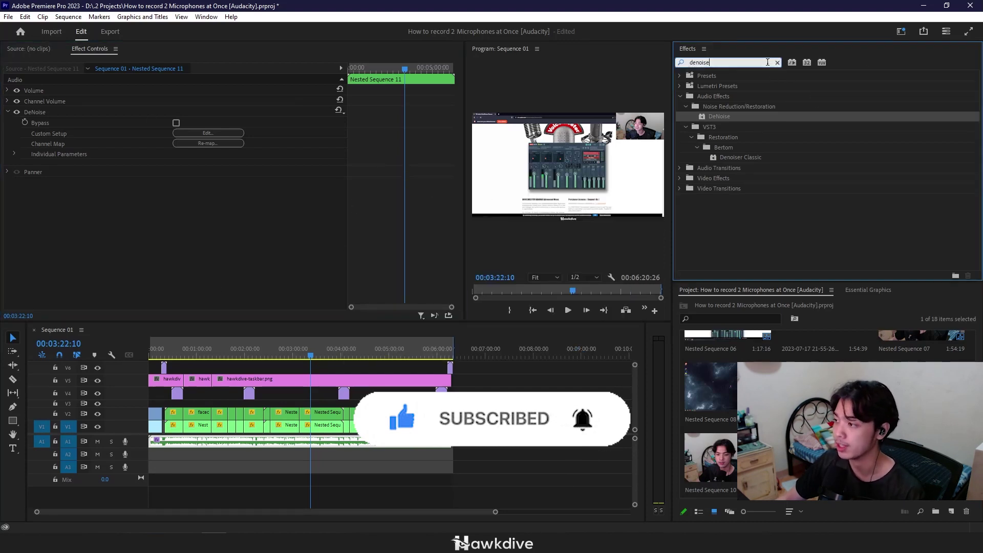
click(776, 63)
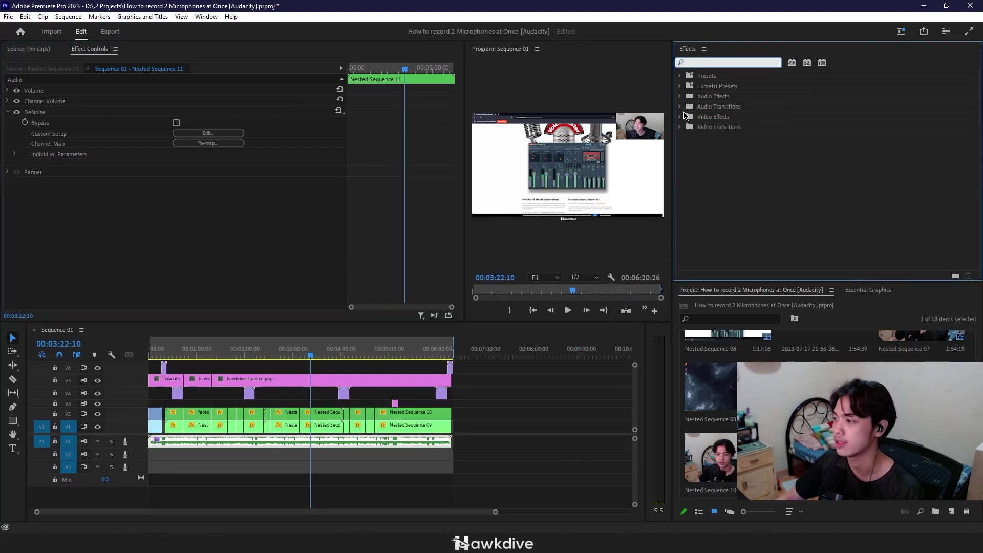
click(679, 97)
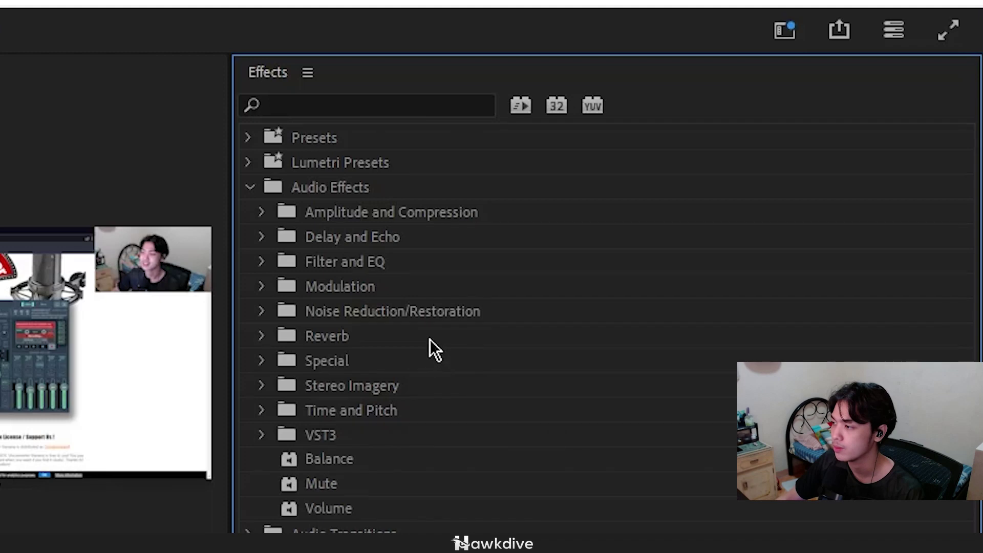
click(262, 261)
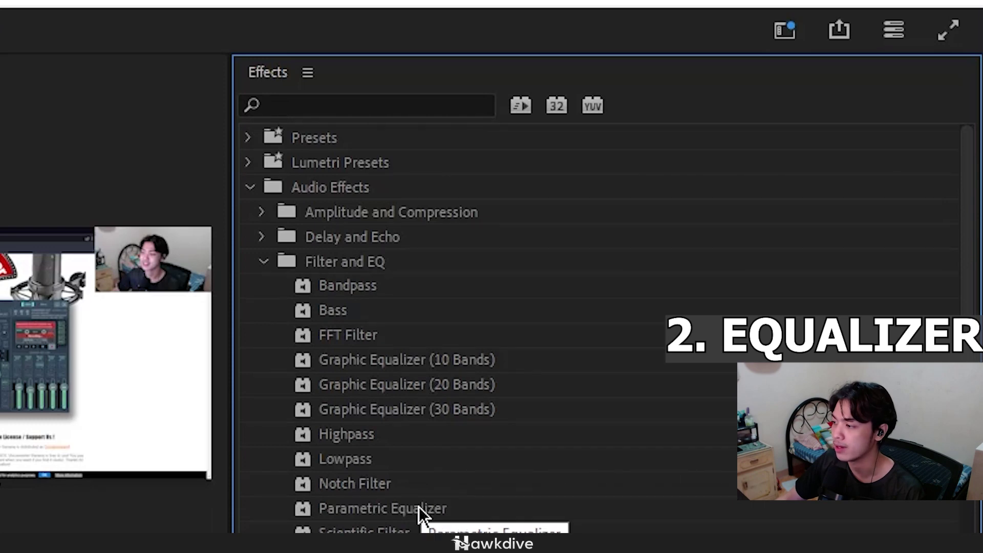
scroll(466, 485, down, 1)
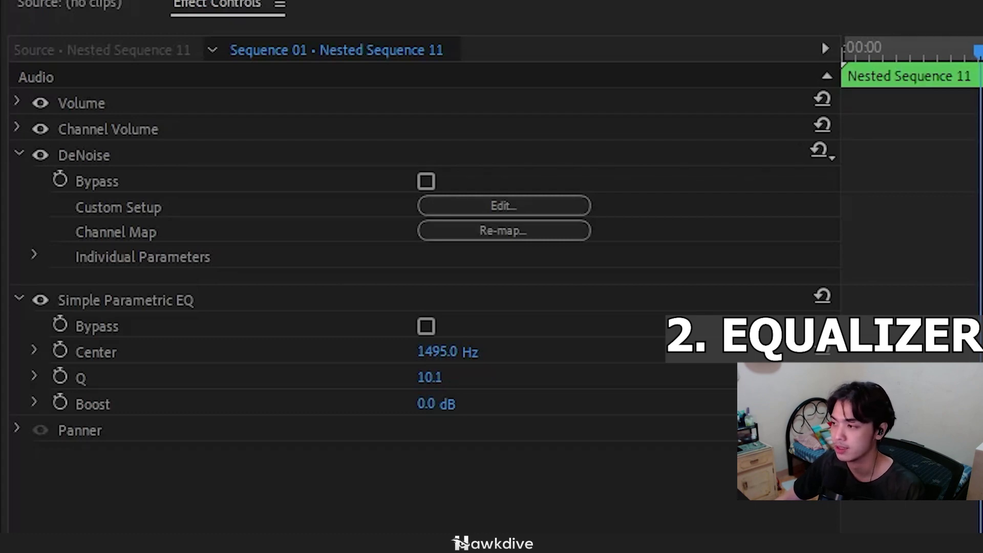
Step: Toggle the Simple Parametric EQ effect off and on, then remove it from the audio clip
click(41, 300)
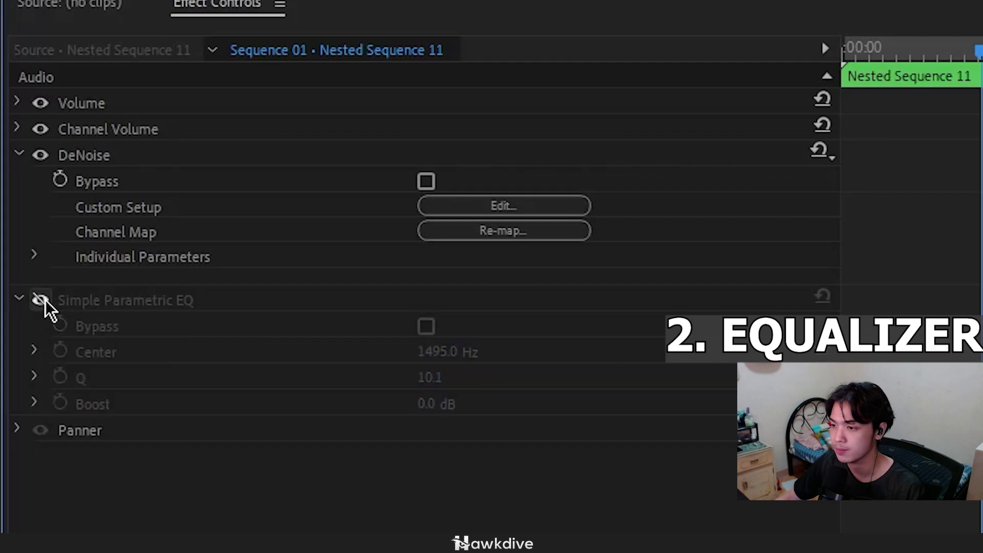
click(41, 300)
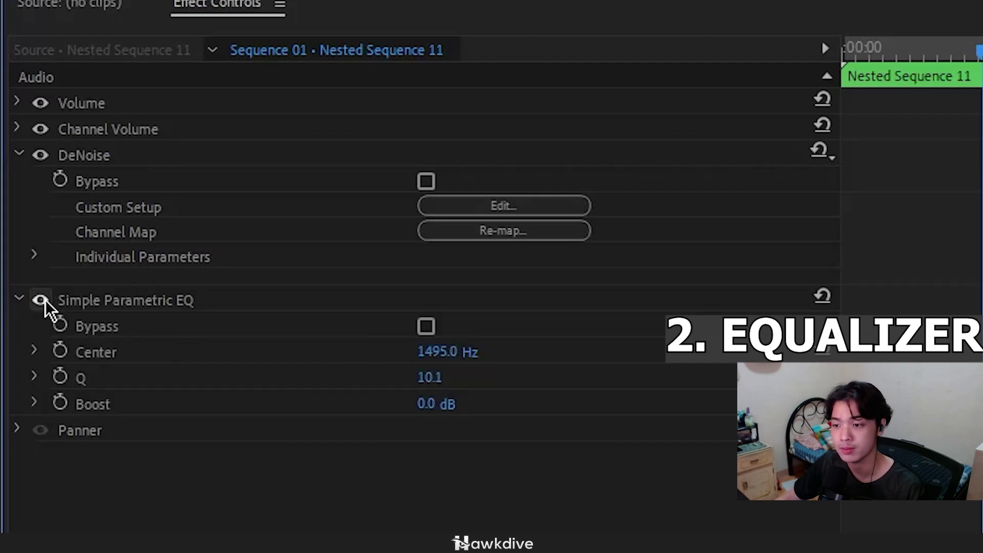
click(192, 307)
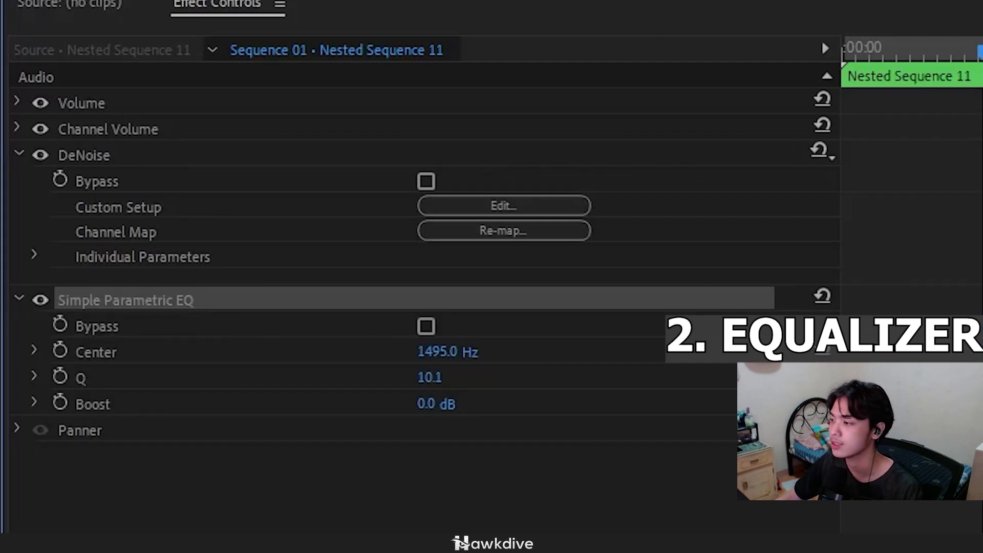
key(Delete)
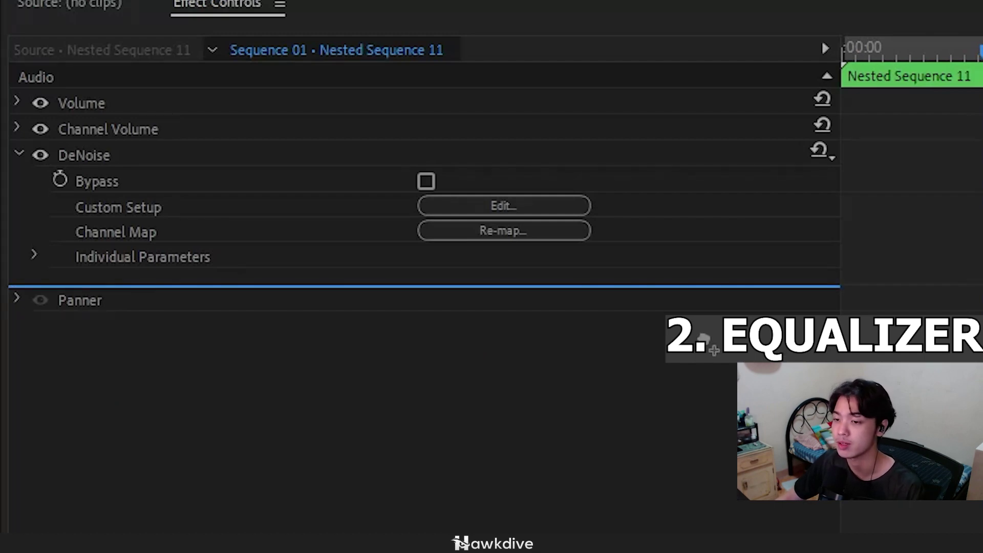
Step: Add the Parametric Equalizer effect to the audio clip and apply its Vocal Enhancer preset in the custom setup
drag(704, 337, 706, 338)
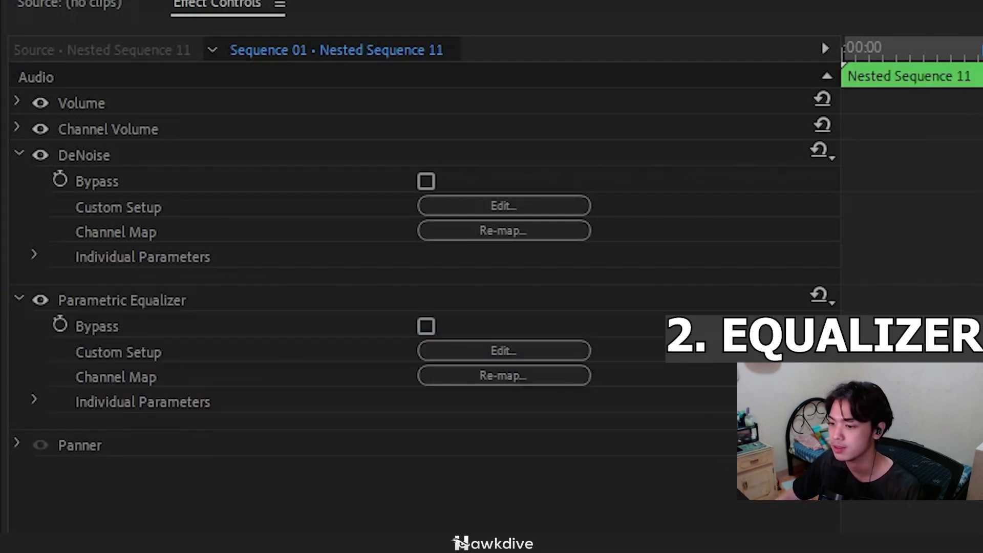
click(483, 352)
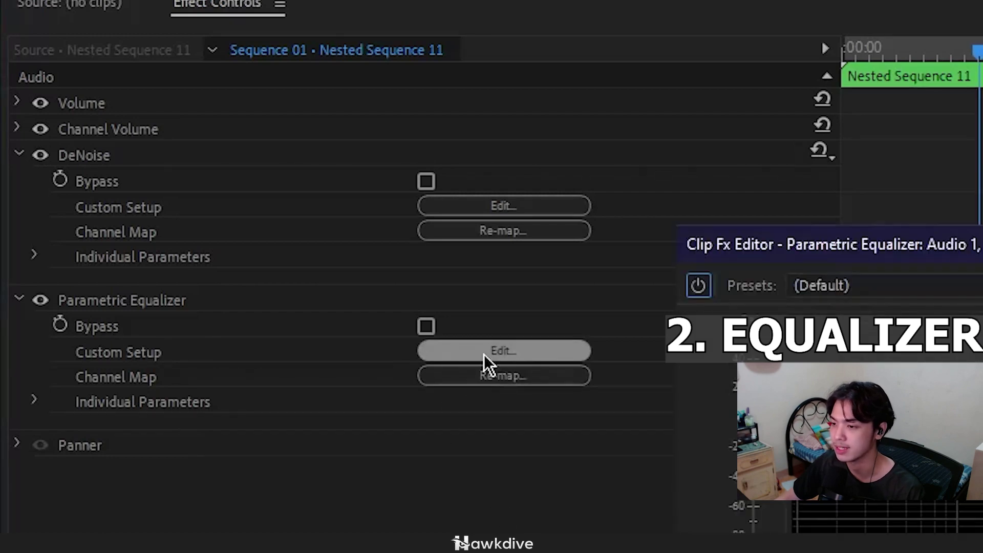
click(933, 287)
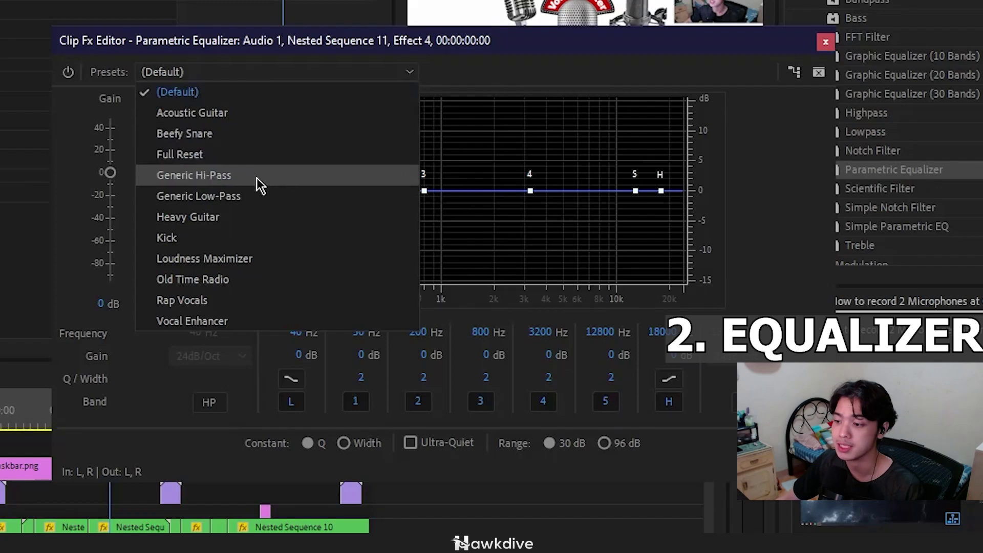
click(234, 323)
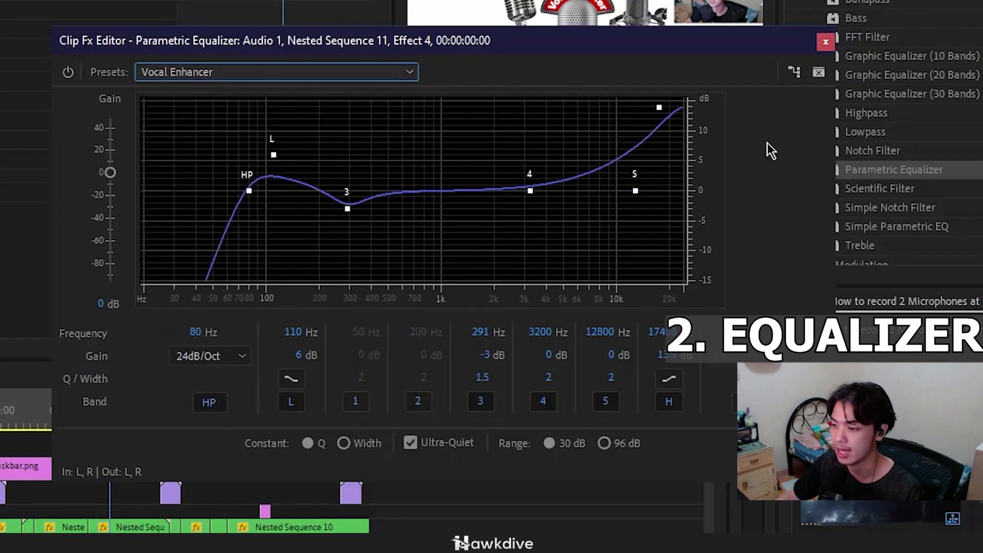
click(826, 42)
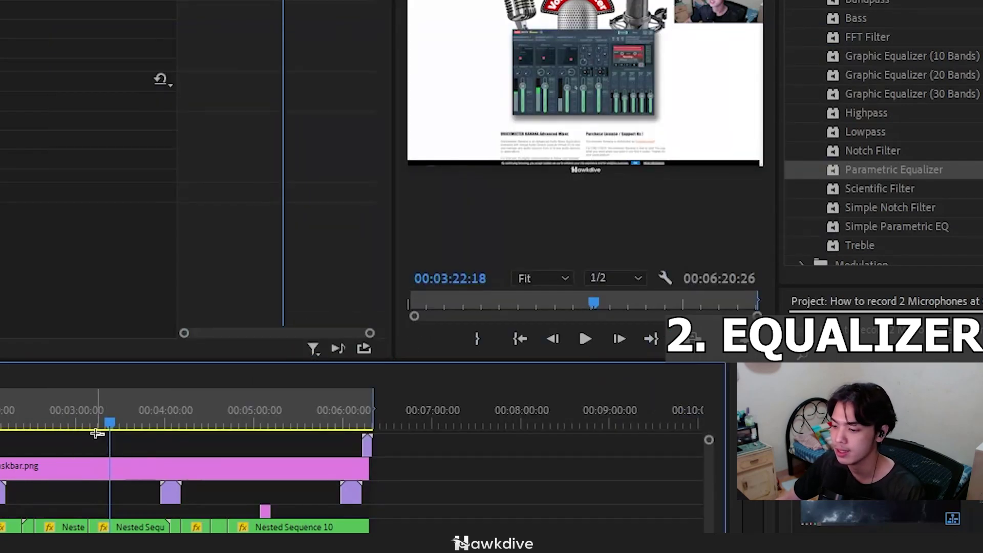
Step: Play back the sequence from around 00:03:20 to listen to the equalized audio
click(118, 424)
drag(118, 424, 106, 424)
key(space)
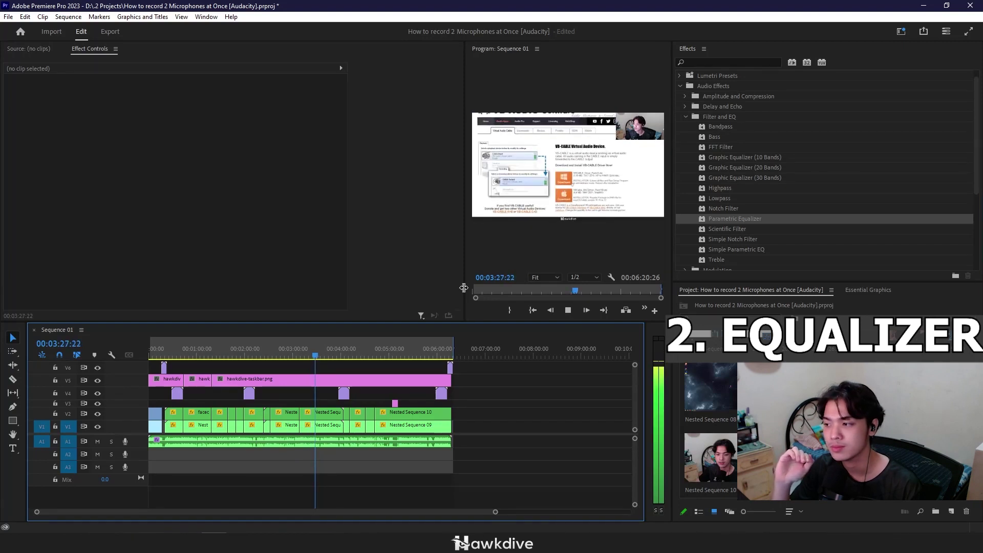
key(space)
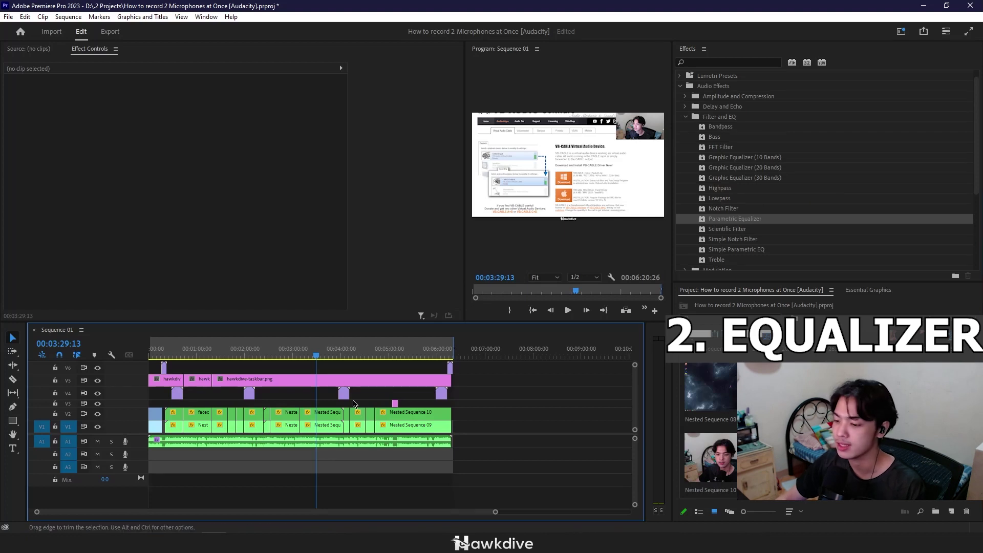
click(328, 429)
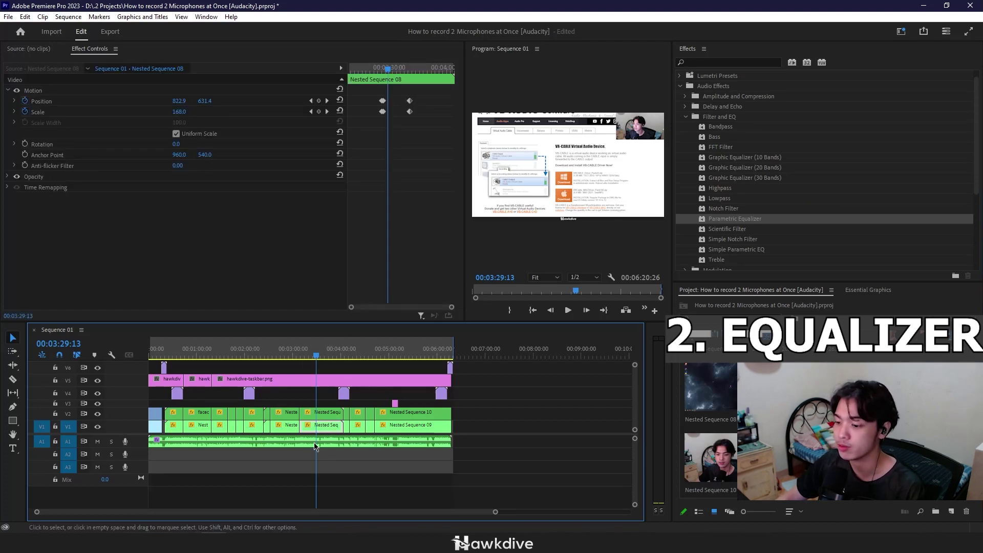
Step: Remove the Parametric Equalizer effect from the audio clip on track A1
click(205, 441)
click(68, 175)
key(Delete)
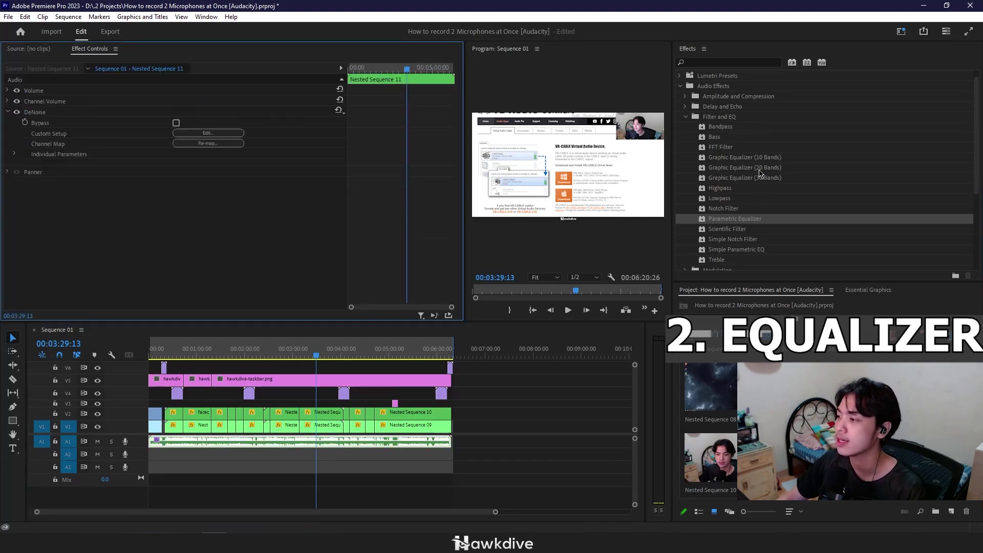
Step: Add the Graphic Equalizer (20 Bands) effect to the audio clip, apply its Vocal Magic (breath) preset, and move the playhead to about 00:03:20
drag(745, 168, 350, 446)
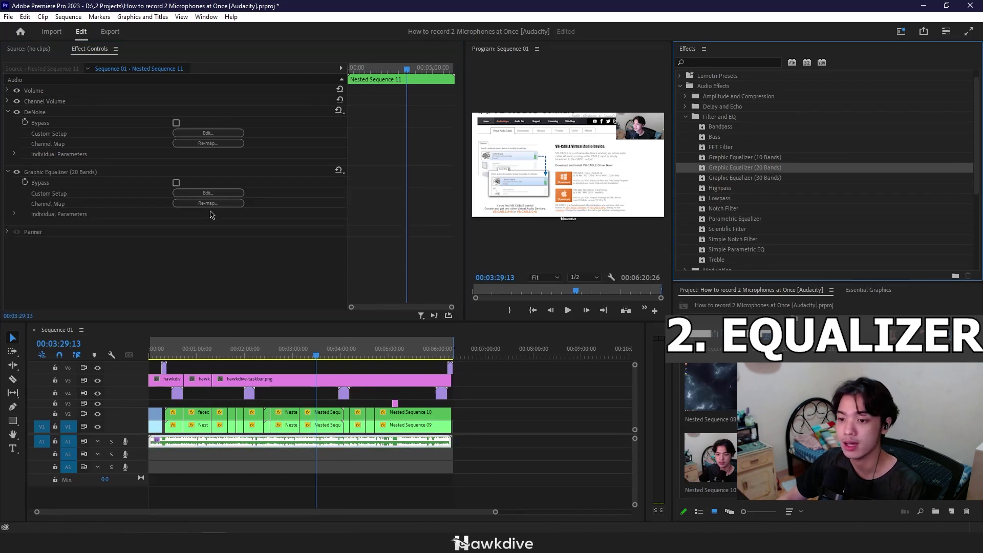
click(216, 193)
click(217, 193)
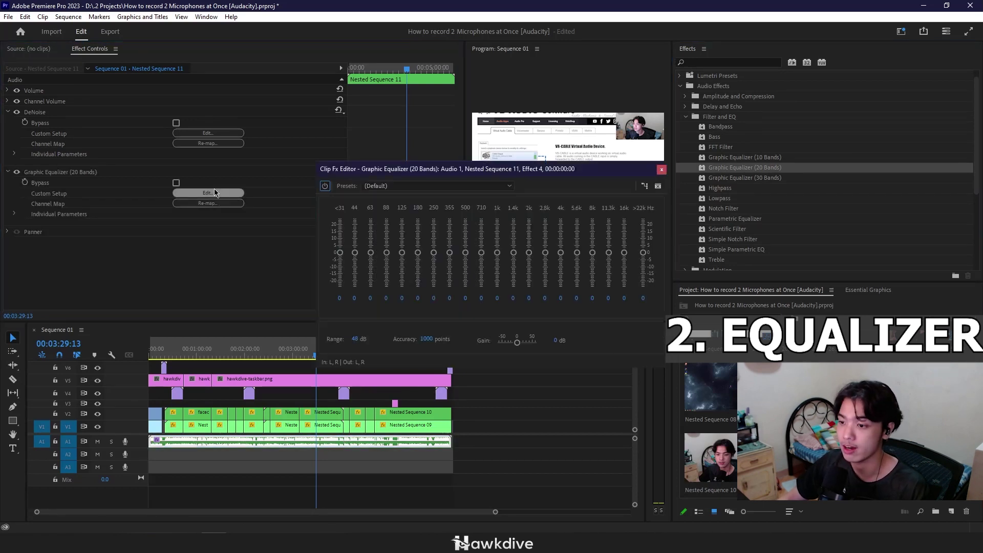
click(397, 186)
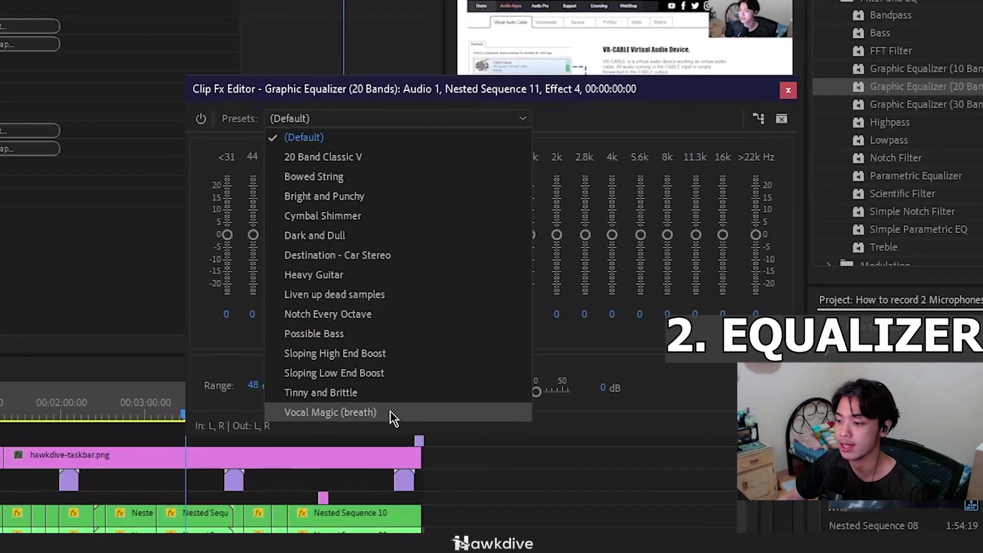
click(398, 354)
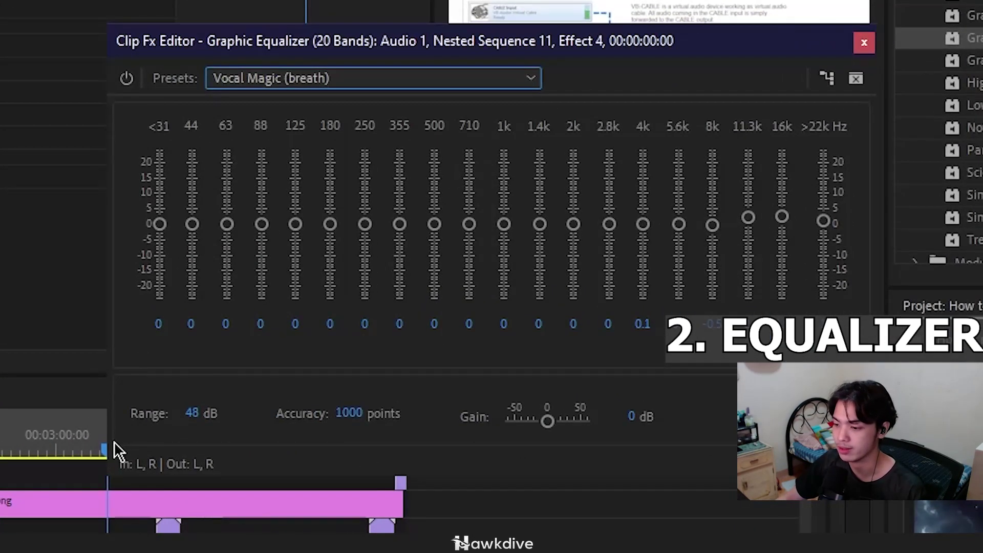
click(91, 446)
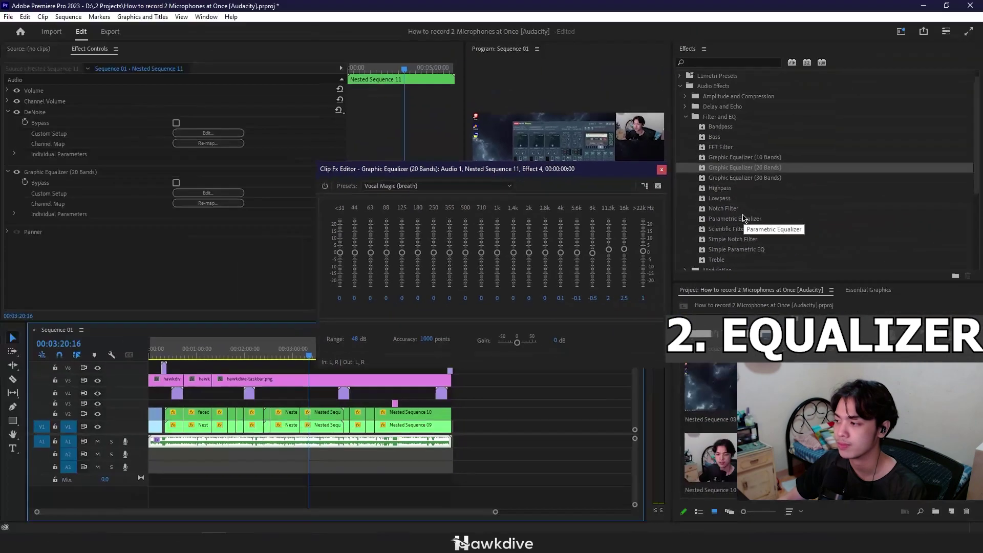
Step: Add the Parametric Equalizer above the Graphic Equalizer with the Vocal Enhancer preset, and play back the sequence to listen to the result
drag(743, 217, 129, 181)
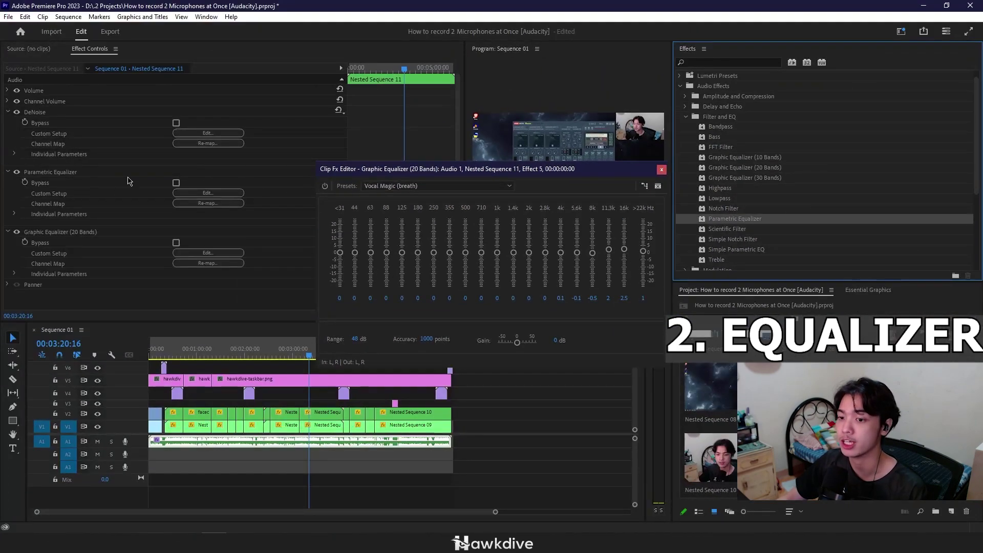
click(208, 193)
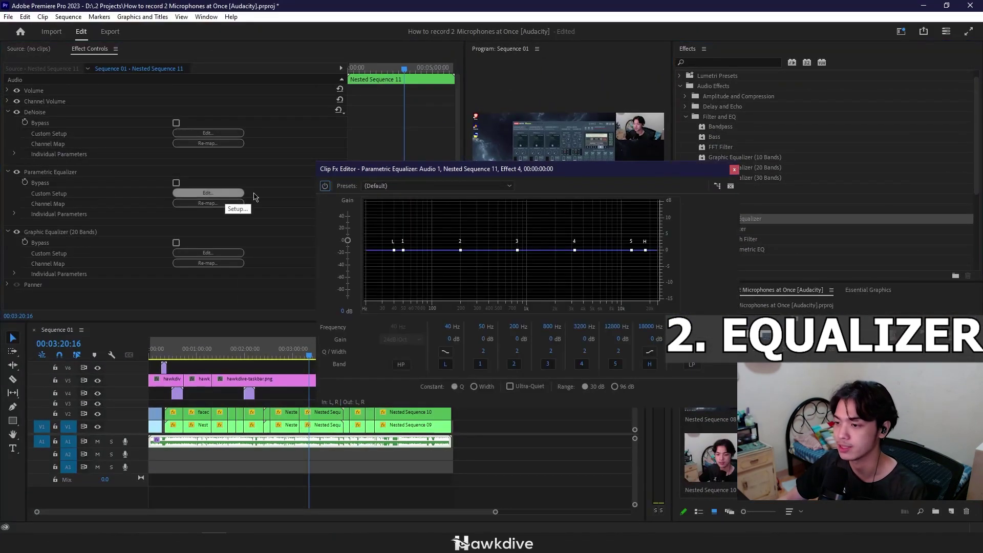
click(435, 185)
click(412, 320)
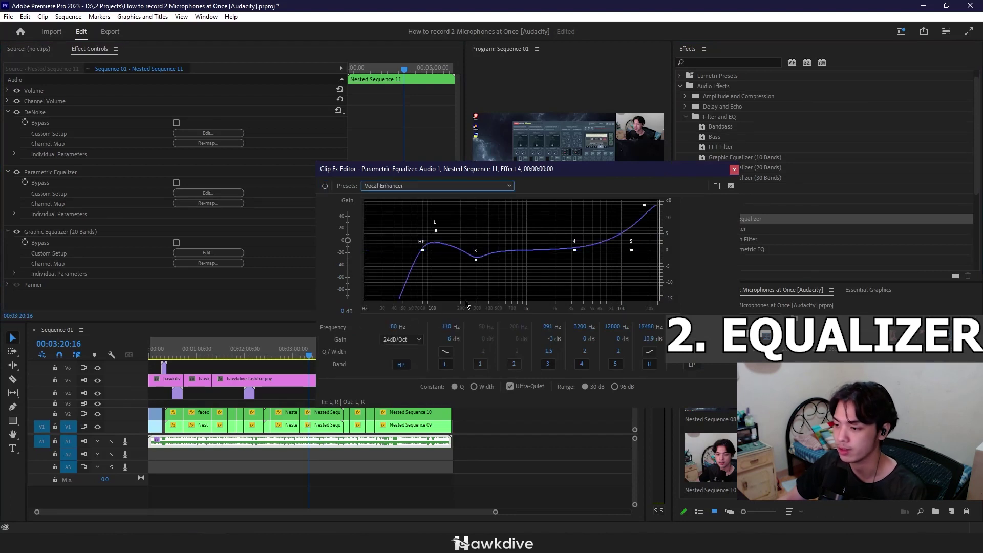
click(733, 170)
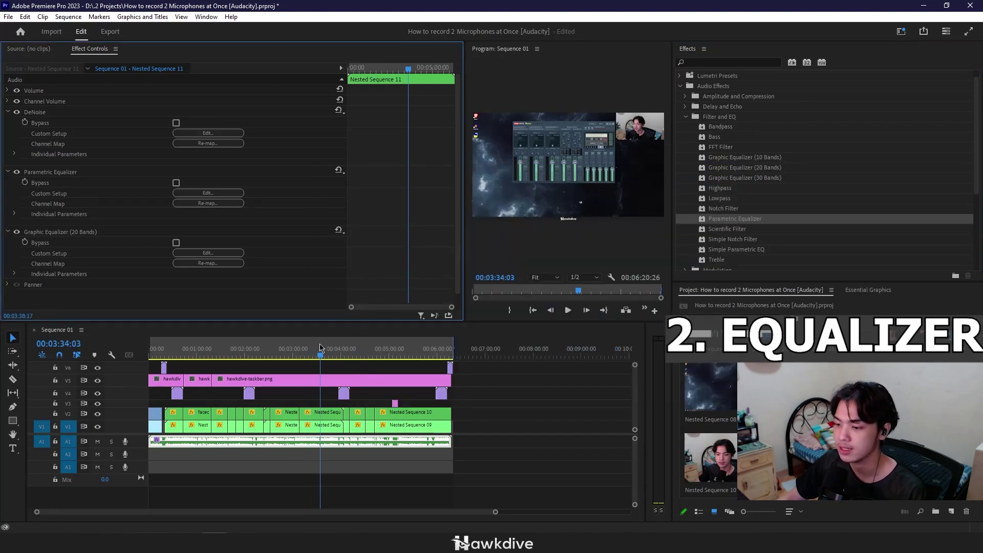
click(385, 400)
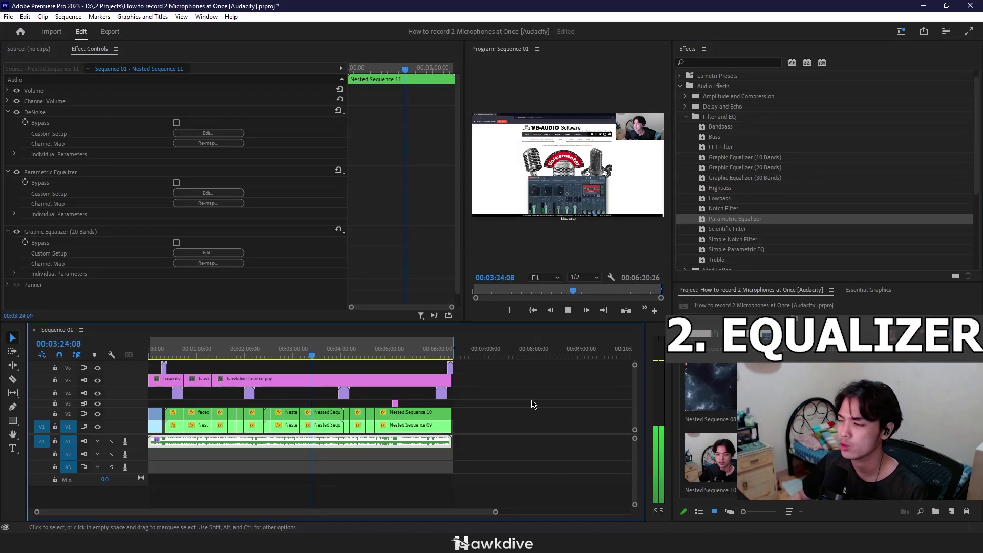
key(space)
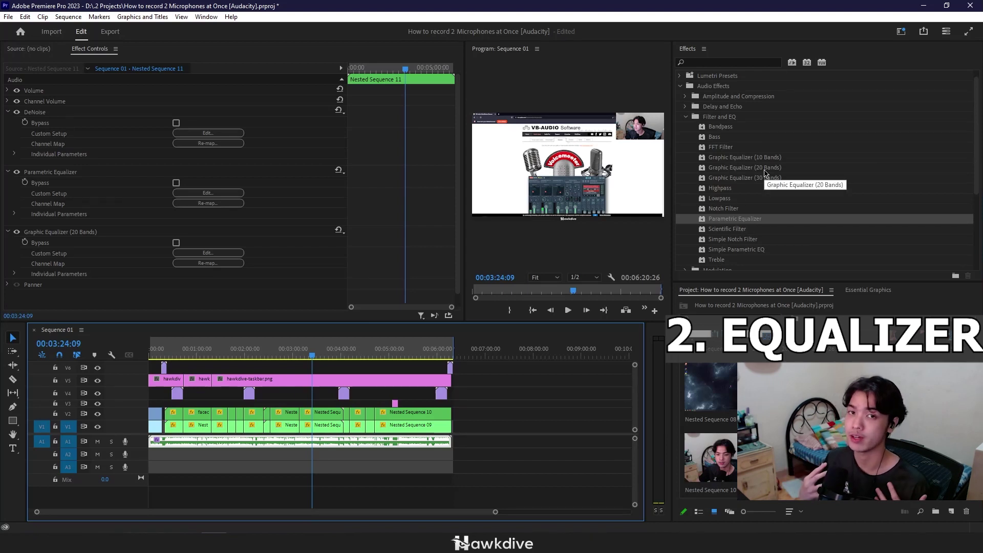
click(736, 65)
text(lumetri)
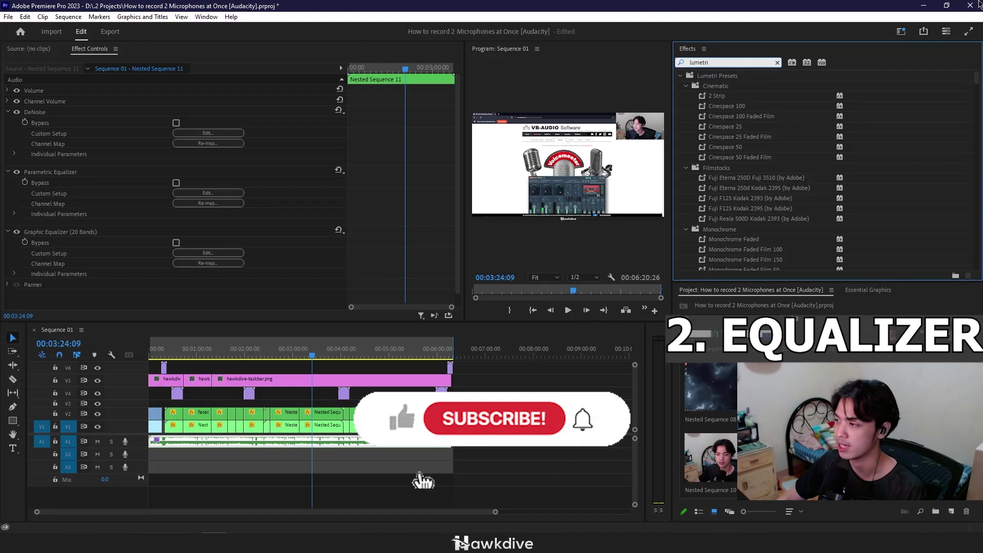
click(777, 62)
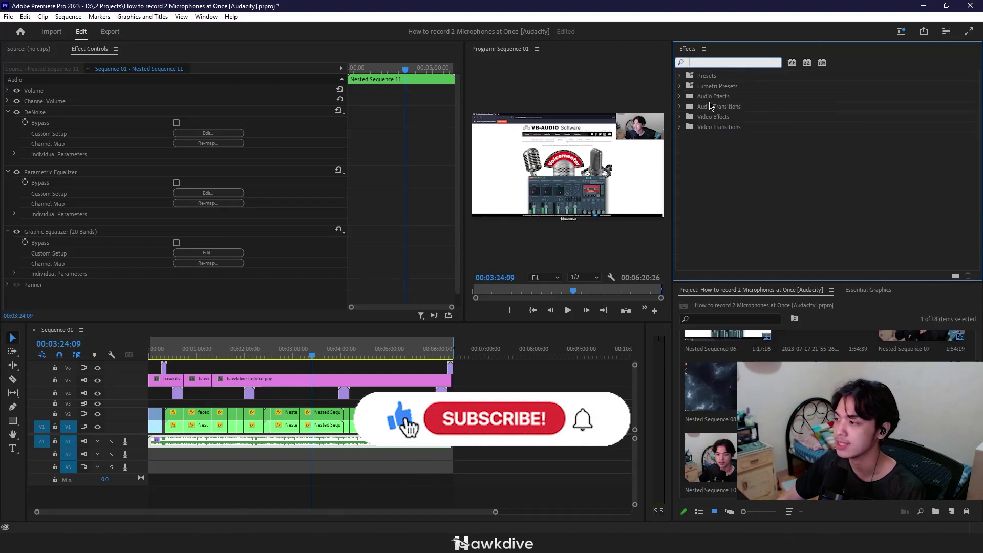
Step: Add the Dynamics Processing effect from Amplitude and Compression to the audio clip and apply its Voice Over preset
click(679, 97)
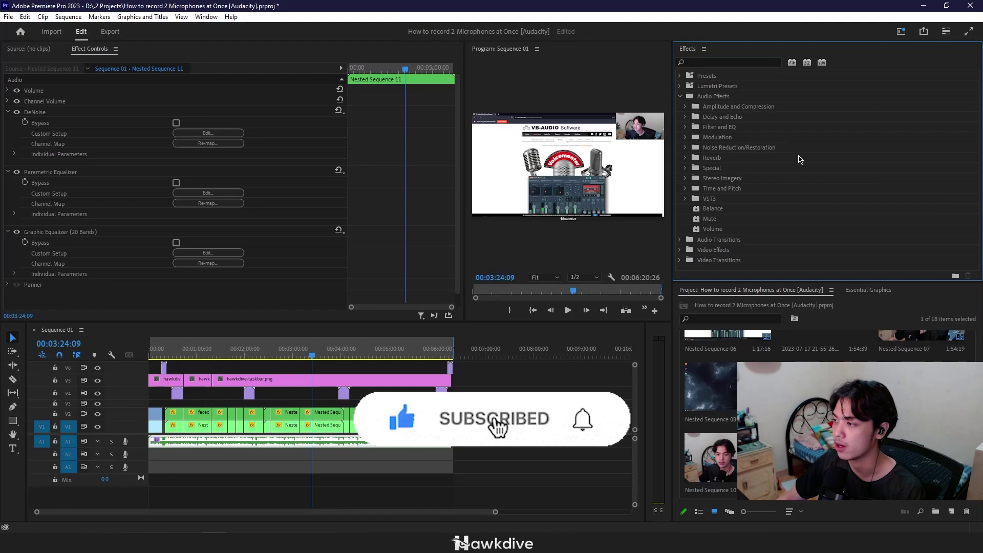
click(686, 107)
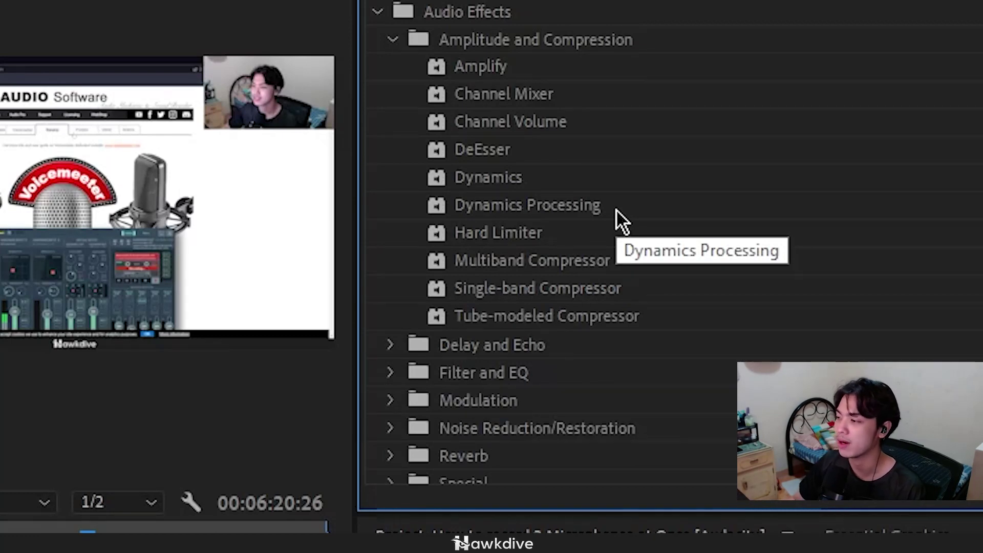
click(567, 204)
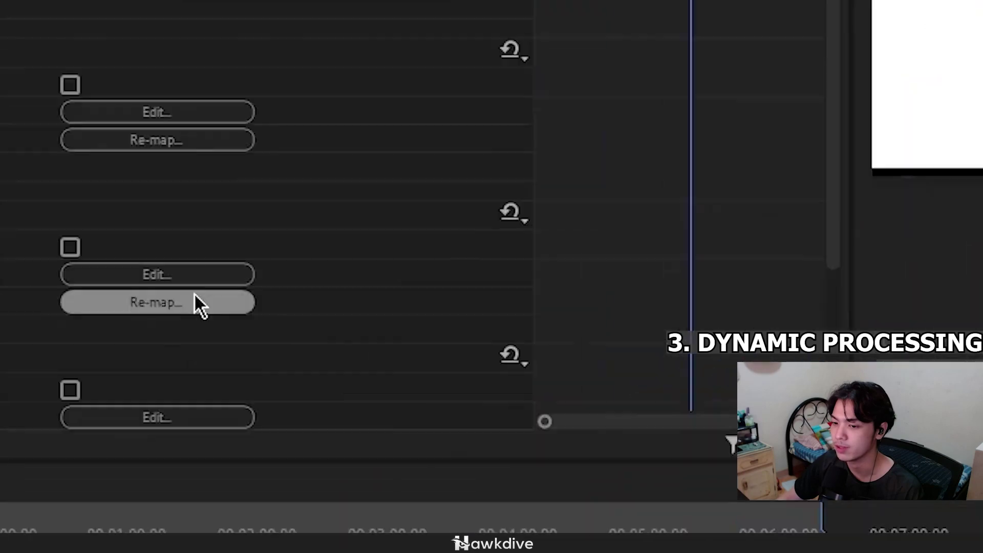
scroll(754, 275, down, 3)
click(619, 270)
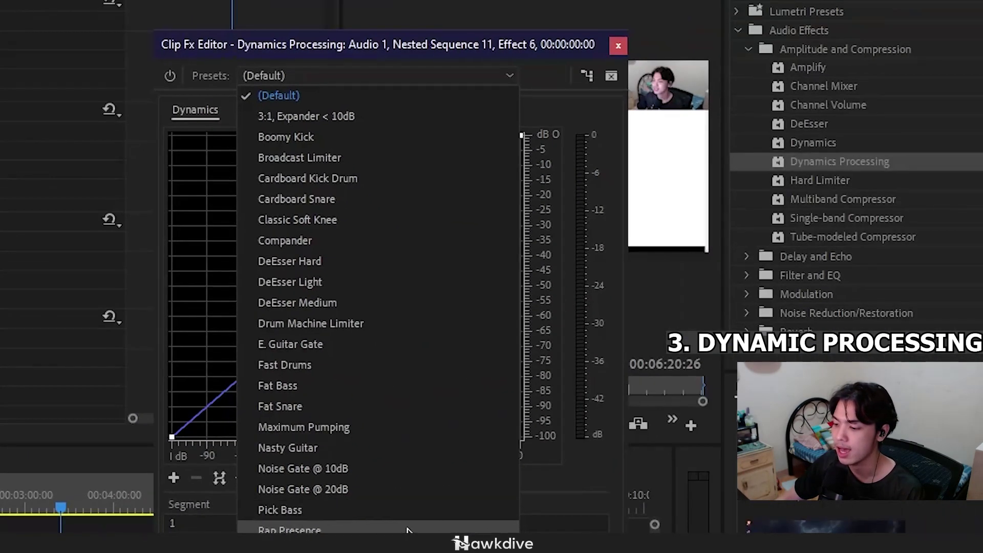
click(271, 550)
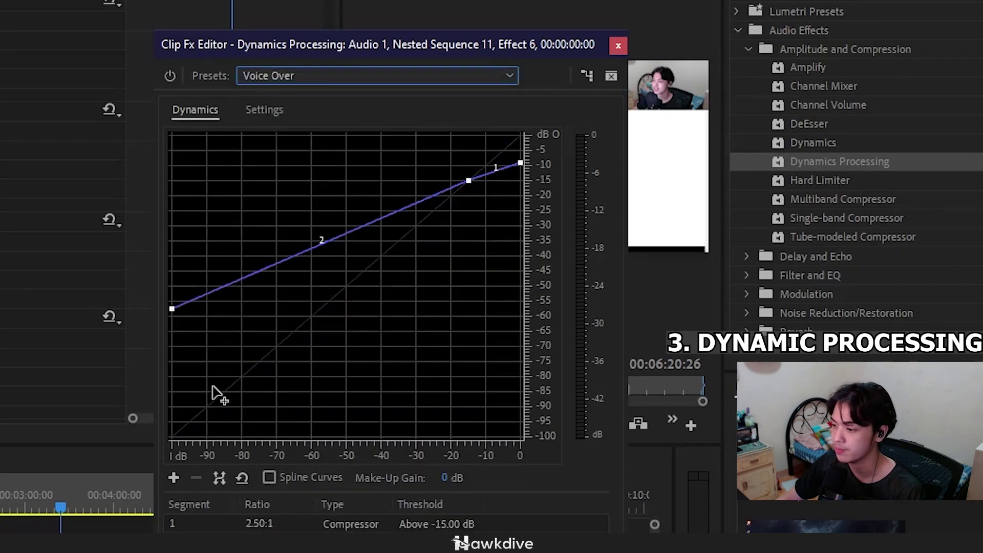
Step: Play back the sequence to listen to the audio with the Voice Over dynamics preset
click(49, 507)
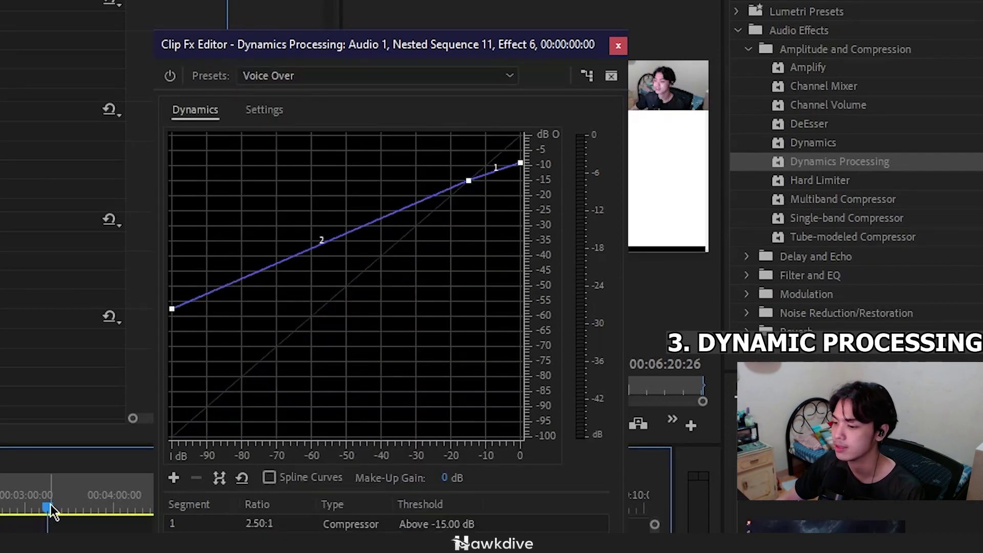
key(space)
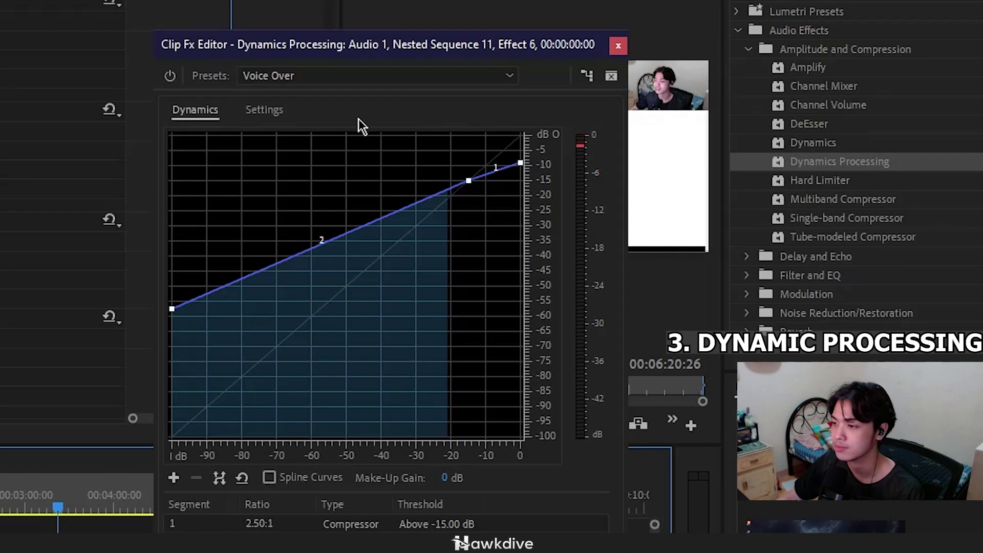
click(343, 76)
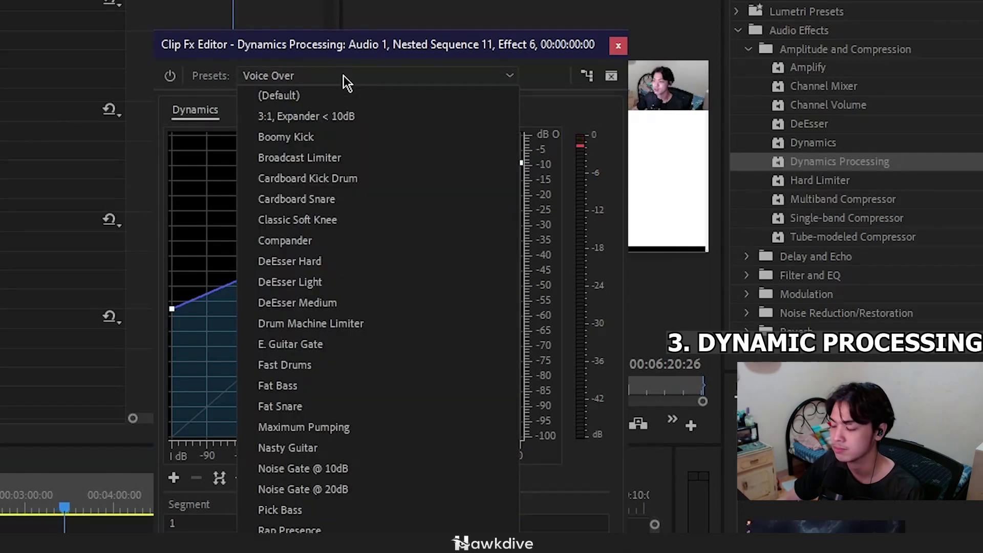
click(250, 44)
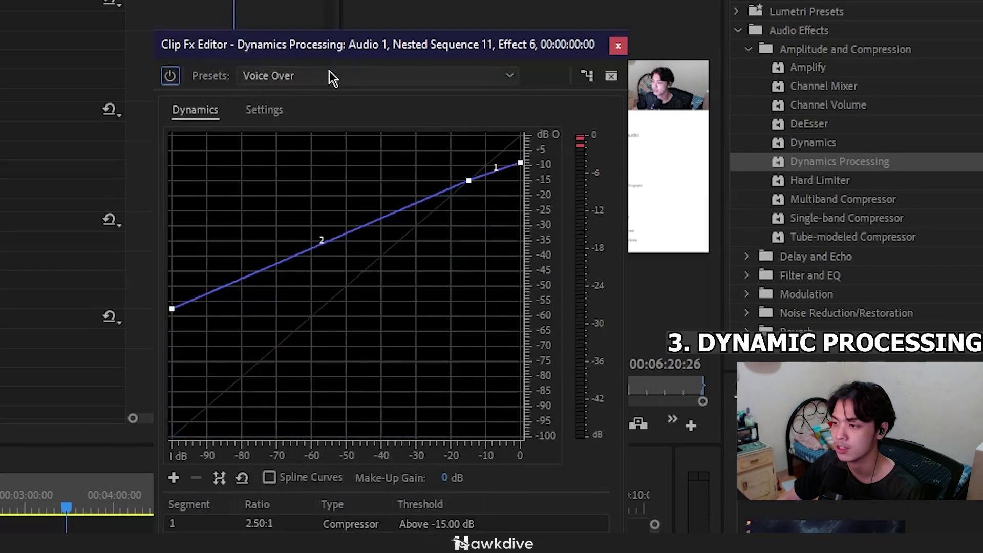
Step: Switch the Dynamics Processing effect to the Smooth Vocal preset and close its editor
click(326, 76)
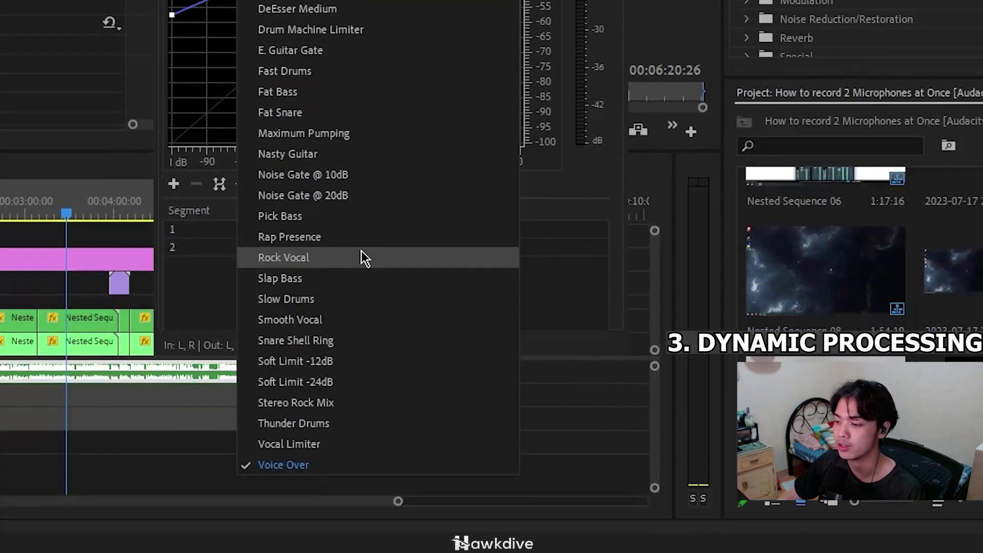
click(343, 321)
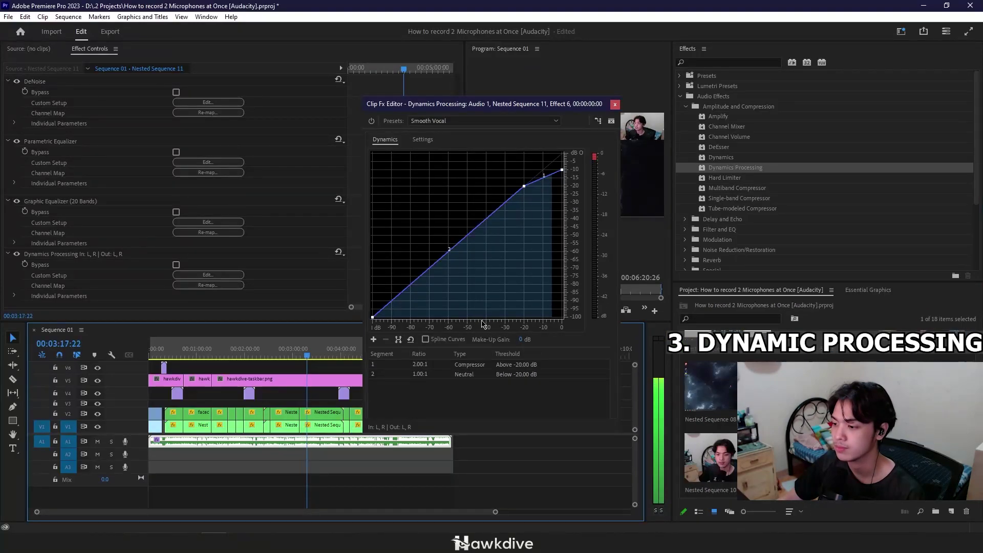
click(457, 341)
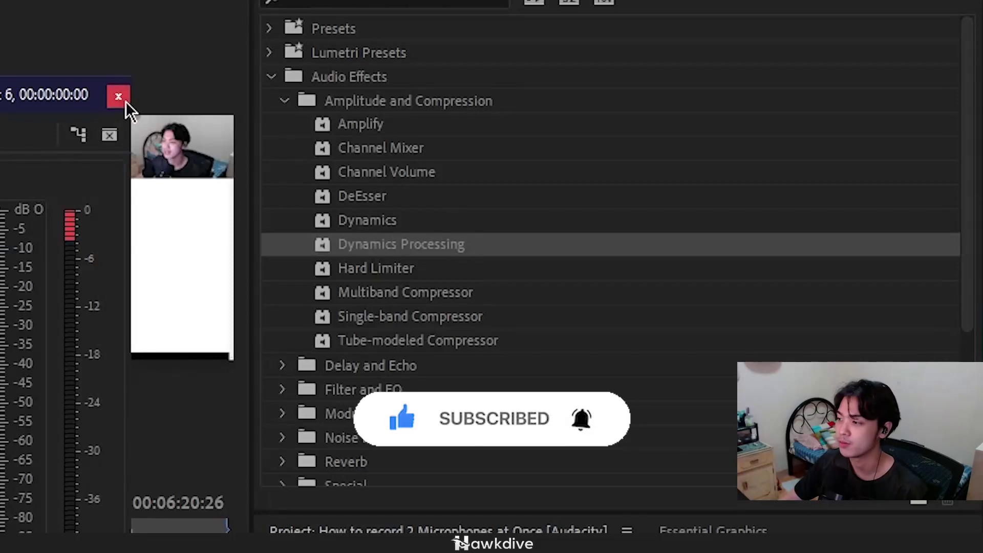
click(125, 101)
Step: Add the Single-band Compressor effect below Dynamics Processing, apply its Low-Mid Enhancer preset, and close its editor
click(417, 320)
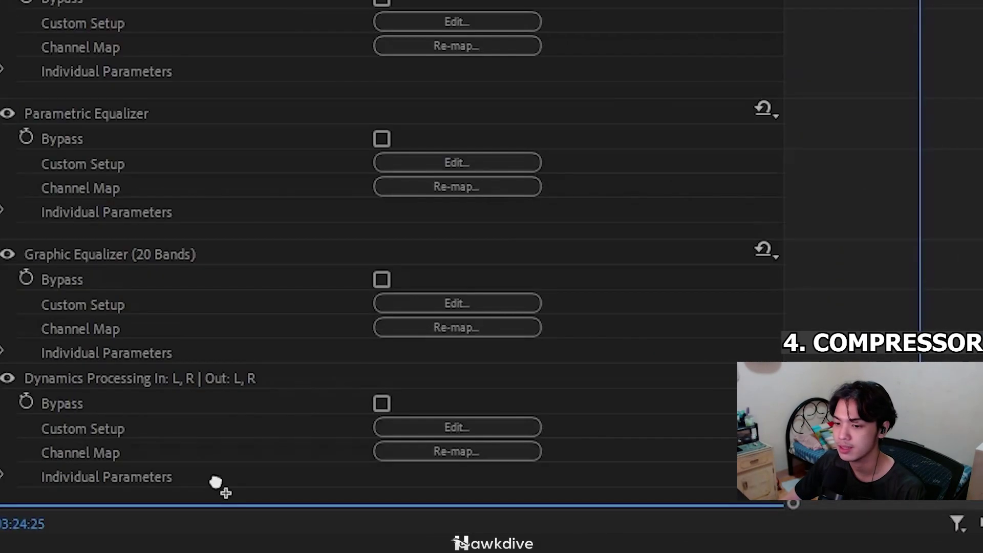
scroll(275, 409, down, 5)
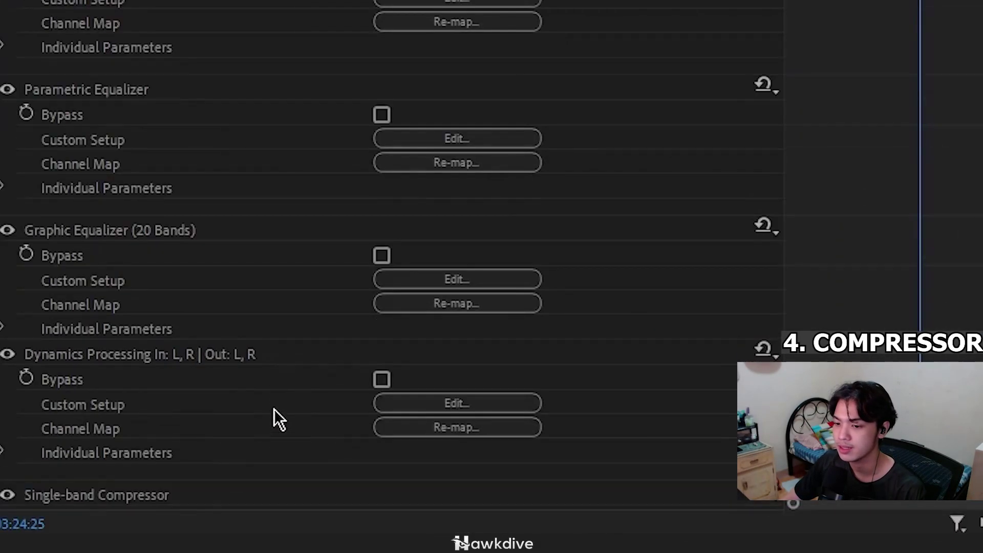
click(488, 407)
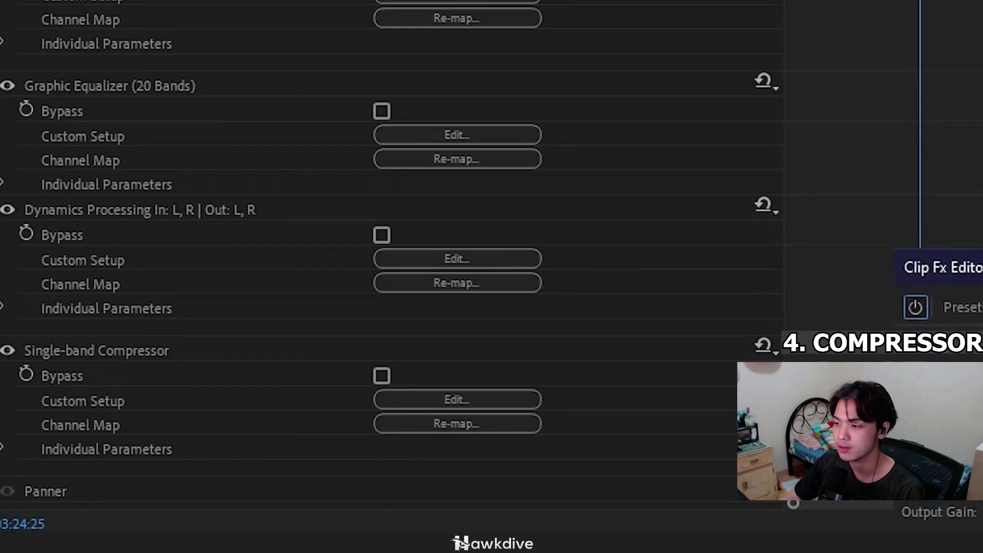
click(545, 107)
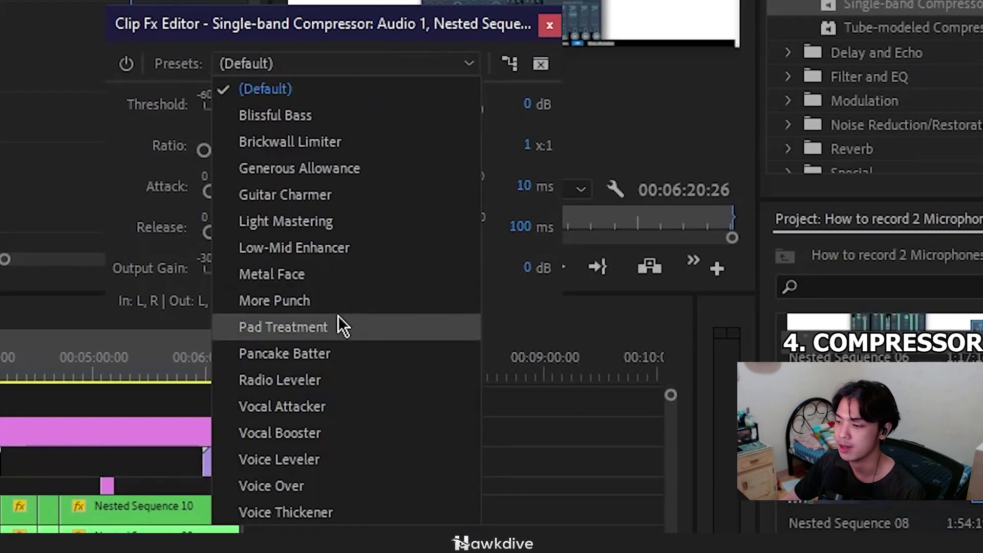
click(350, 249)
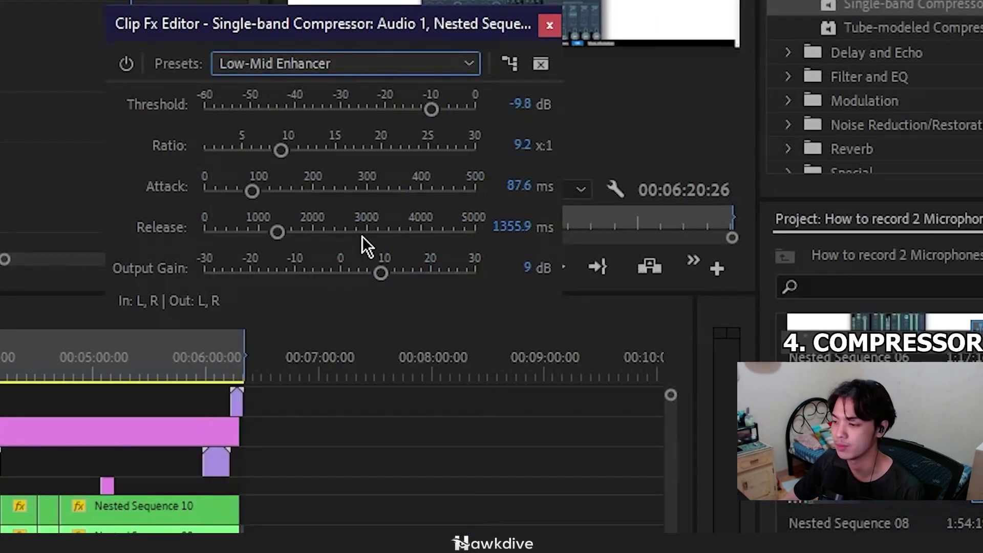
click(552, 33)
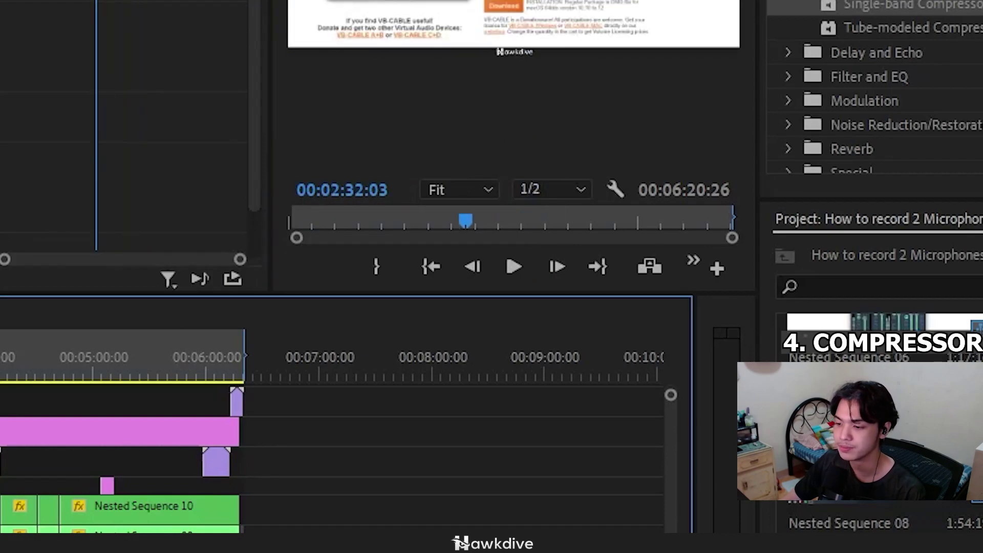
Step: Play back the sequence from about 00:02:32 and widen the audio meters to check the compressed voice's levels
key(space)
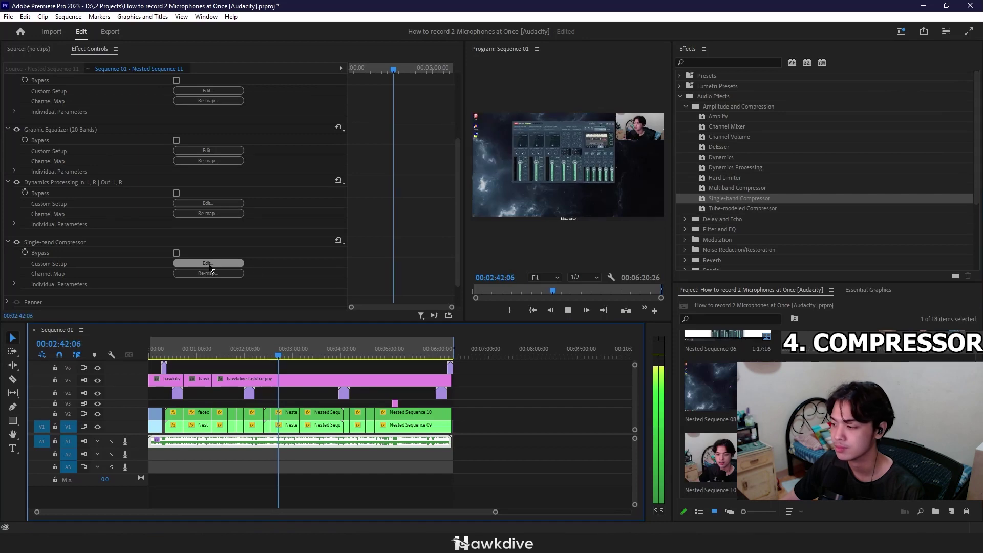
drag(646, 348, 603, 347)
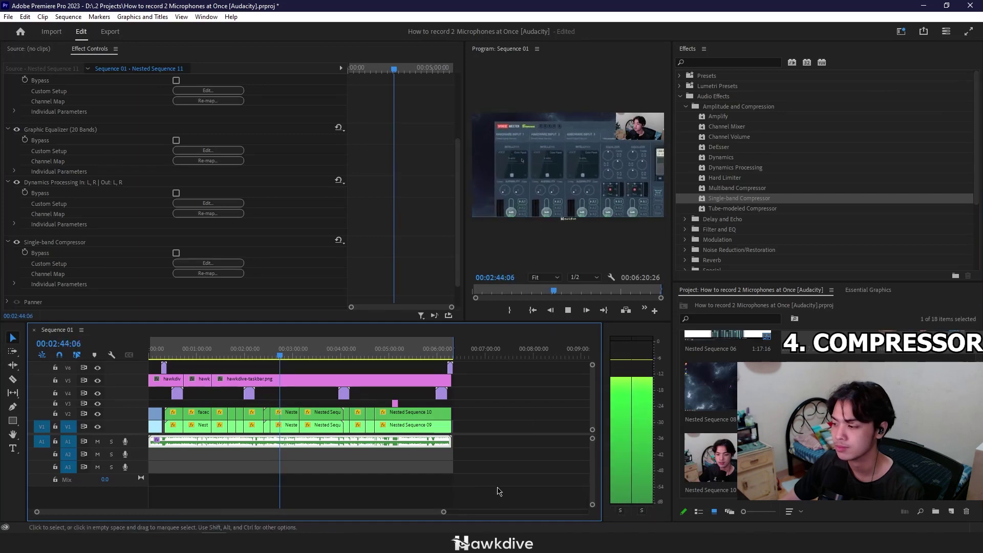
key(space)
Step: Switch the Single-band Compressor effect to the Voice Over preset and close its editor
click(220, 263)
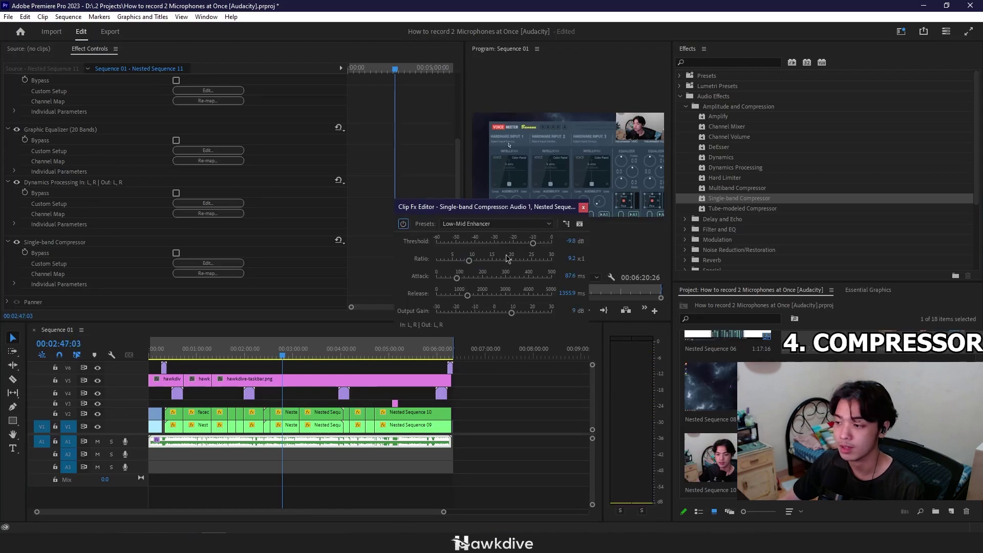
click(501, 224)
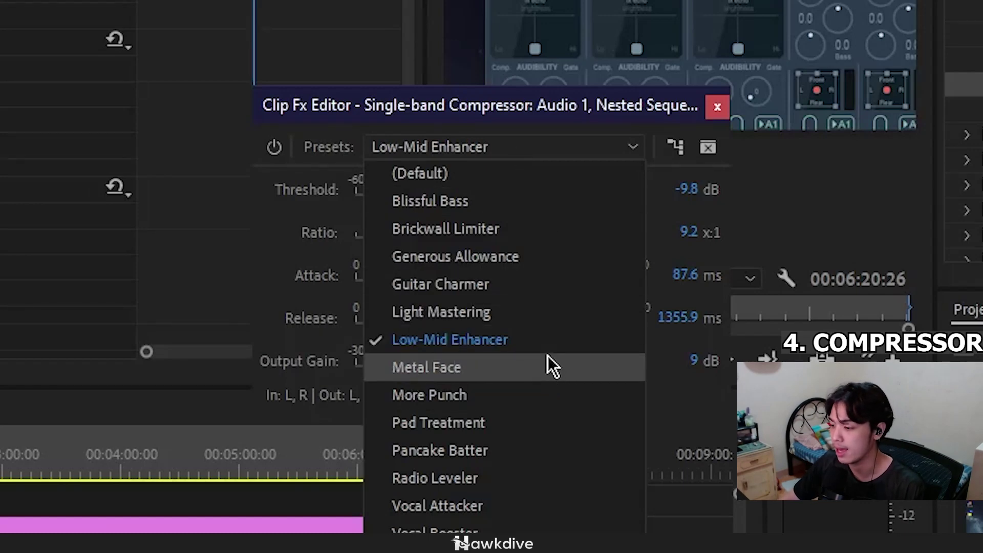
click(430, 548)
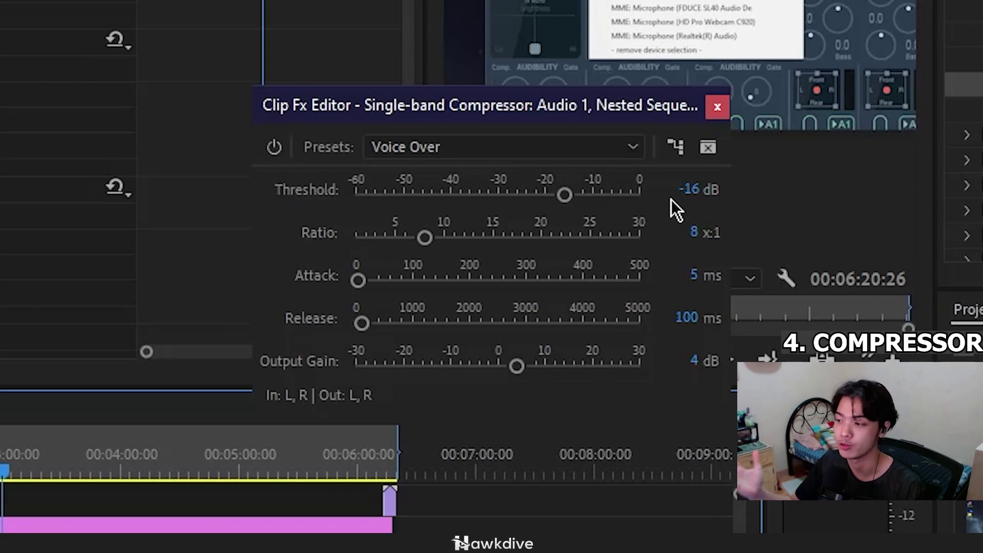
click(716, 107)
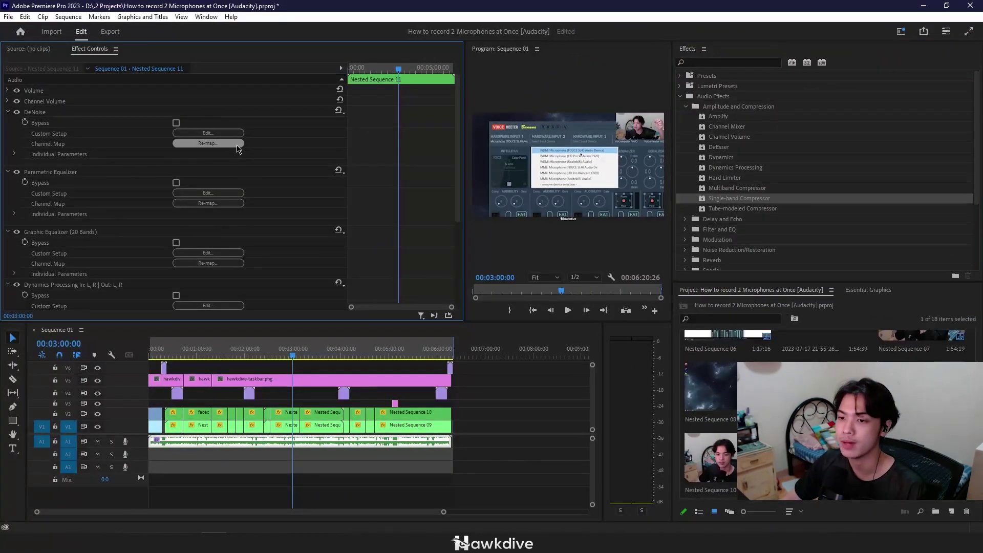
Step: Check the DeNoise effect's settings, close its editor, and play back the sequence from shortly before 00:03:00
click(208, 133)
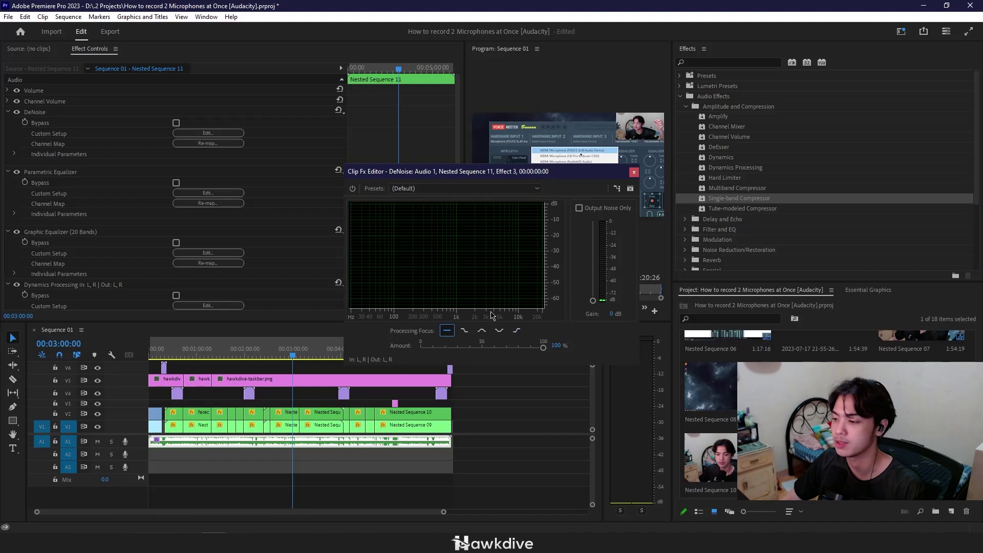
click(634, 172)
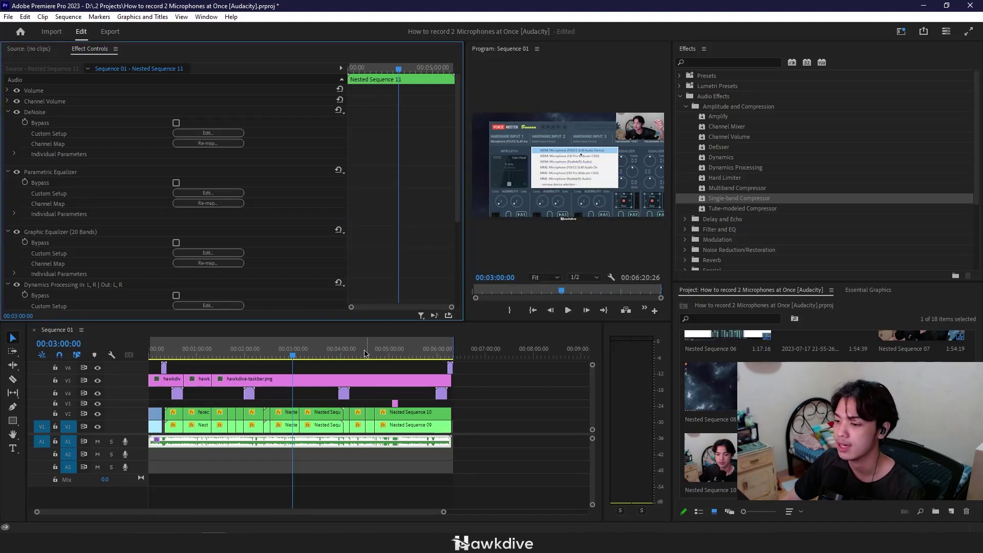
click(288, 348)
key(space)
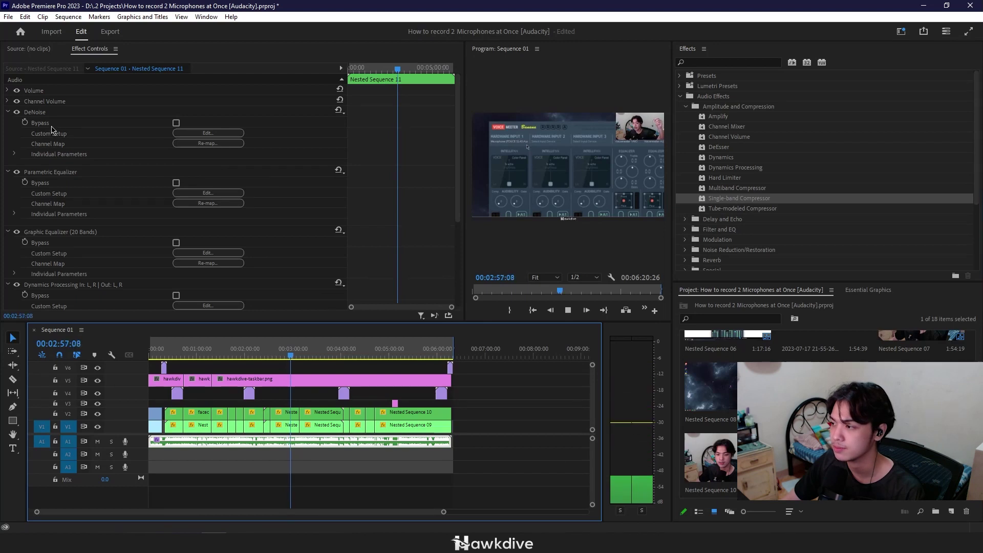
Step: Collapse the DeNoise, Parametric Equalizer, Graphic Equalizer, Dynamics Processing and Single-band Compressor effects, and stop playback
click(8, 112)
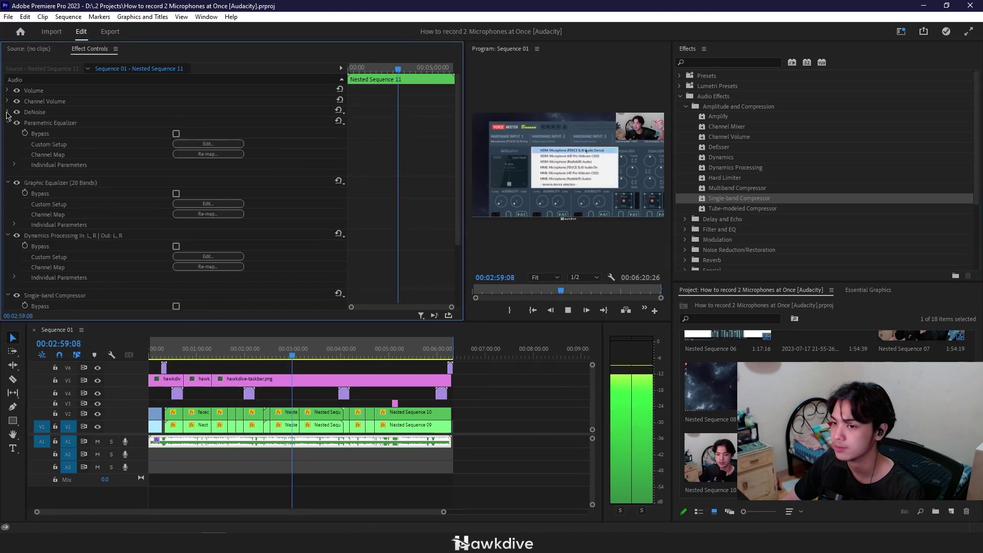
click(7, 122)
click(7, 133)
click(8, 144)
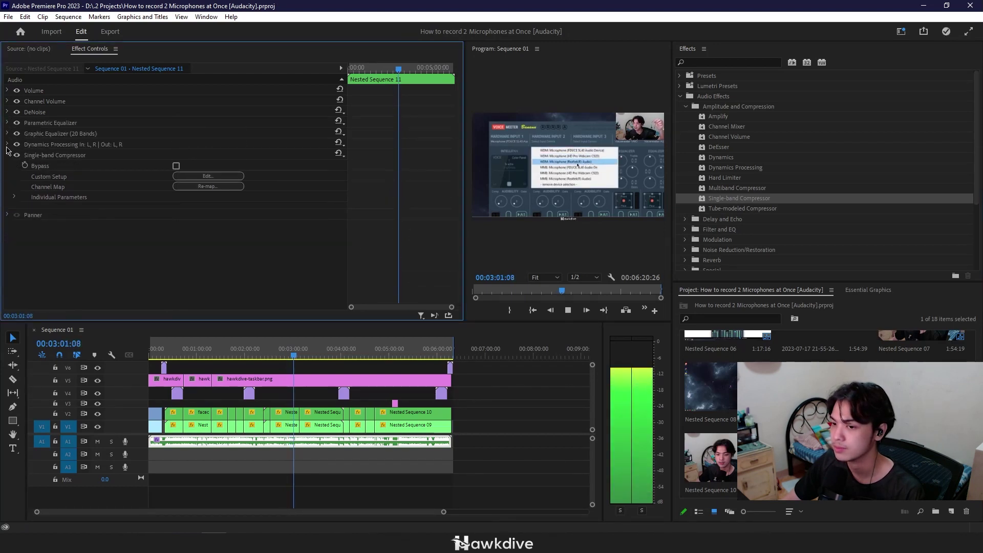
click(8, 155)
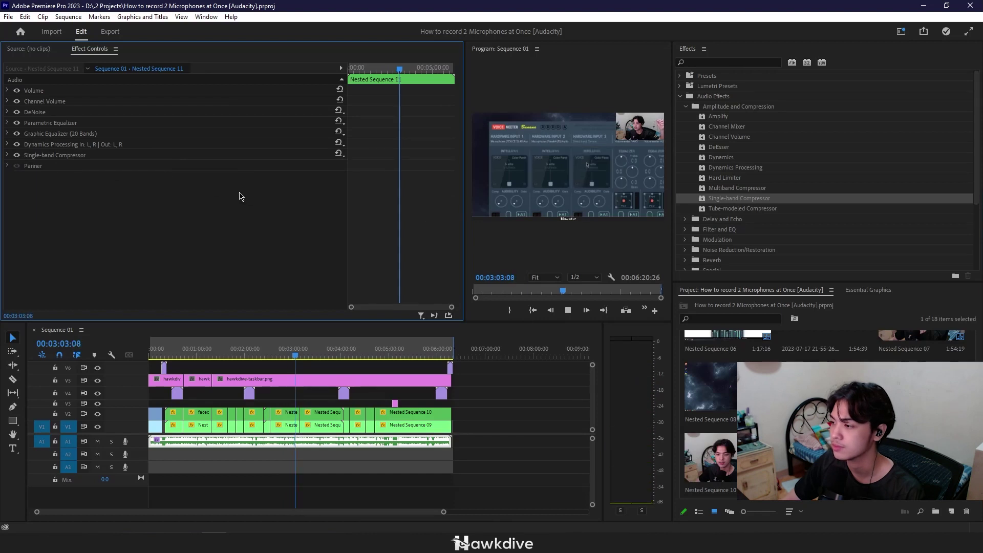
key(space)
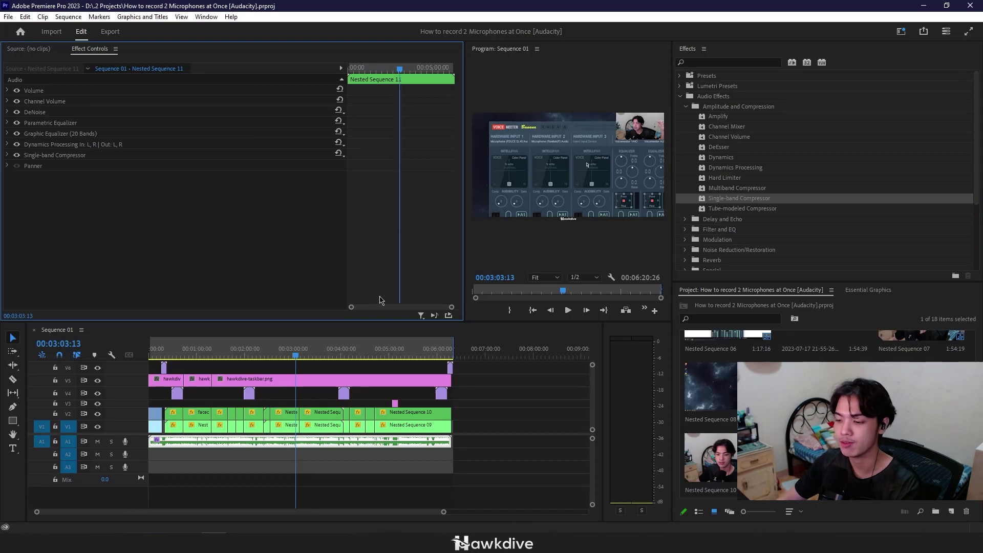
right_click(330, 441)
mouse_move(416, 203)
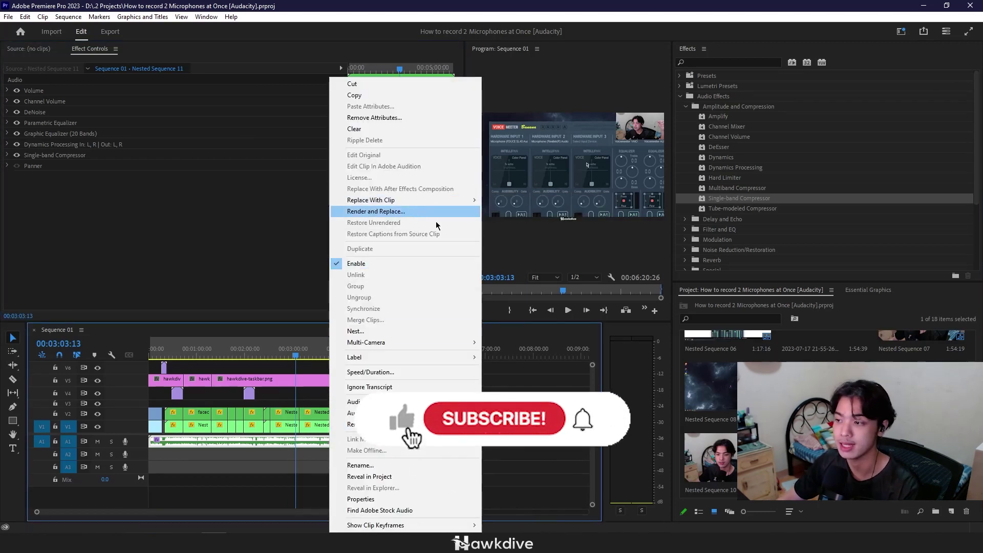
click(556, 450)
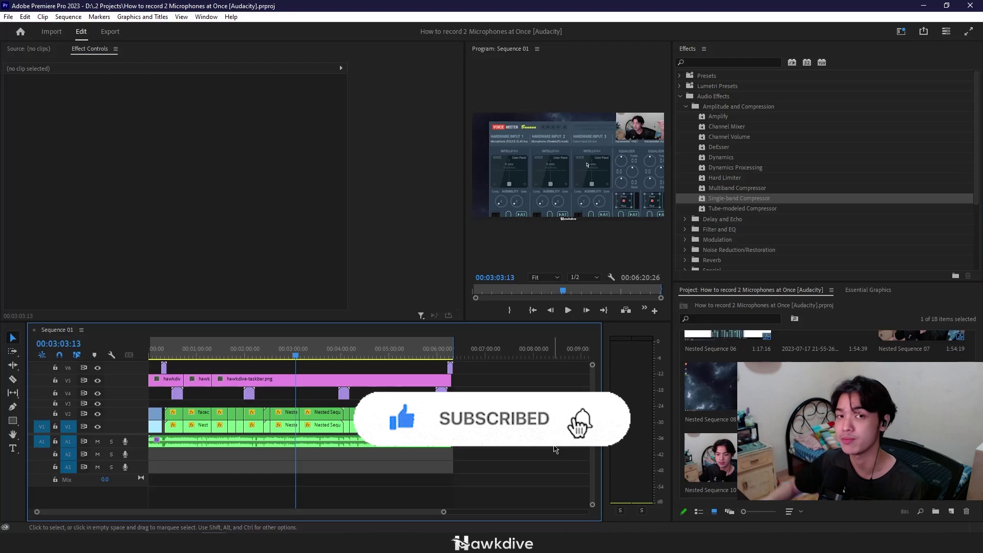
Step: Find the Hard Limiter effect by searching for "limit" and apply it to the A1 audio clip
click(733, 64)
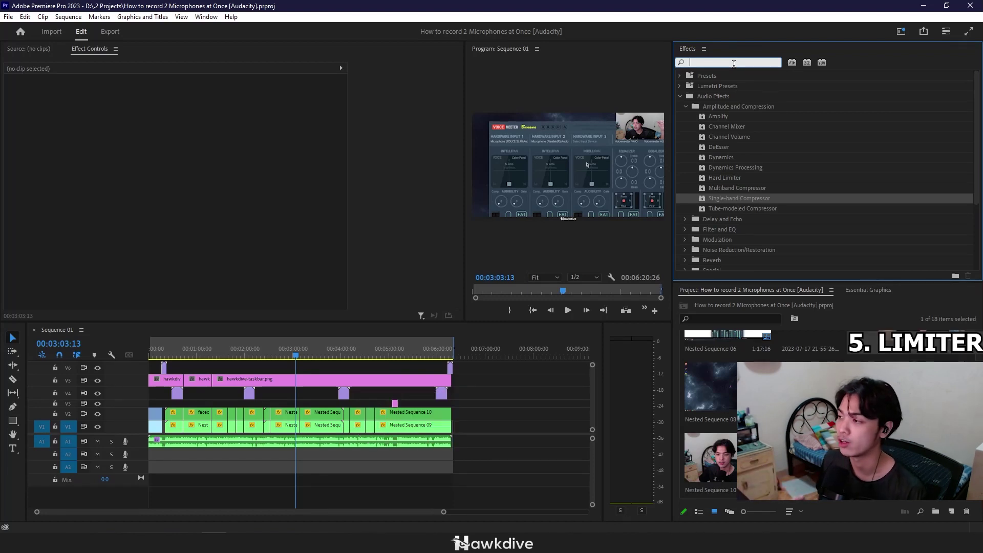
text(limit)
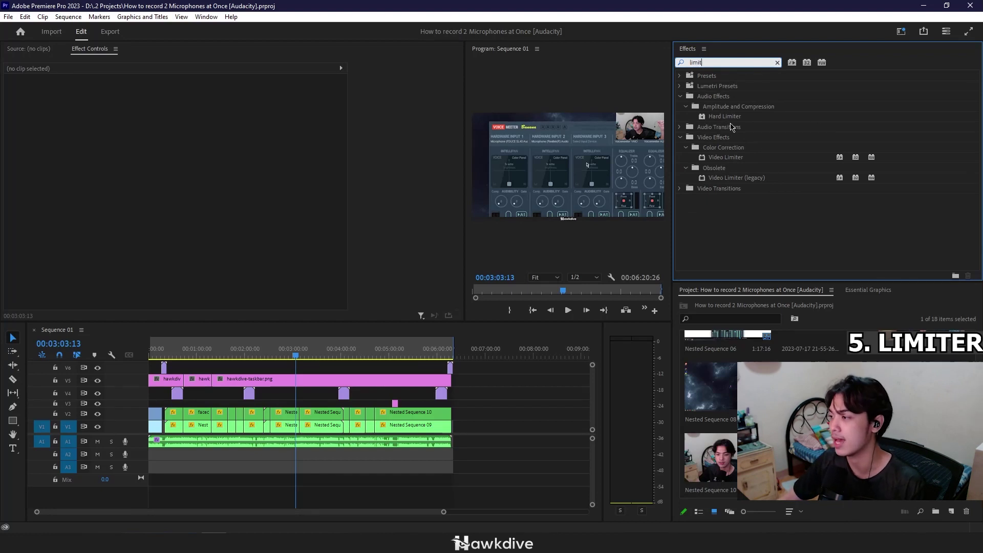
drag(730, 117, 295, 450)
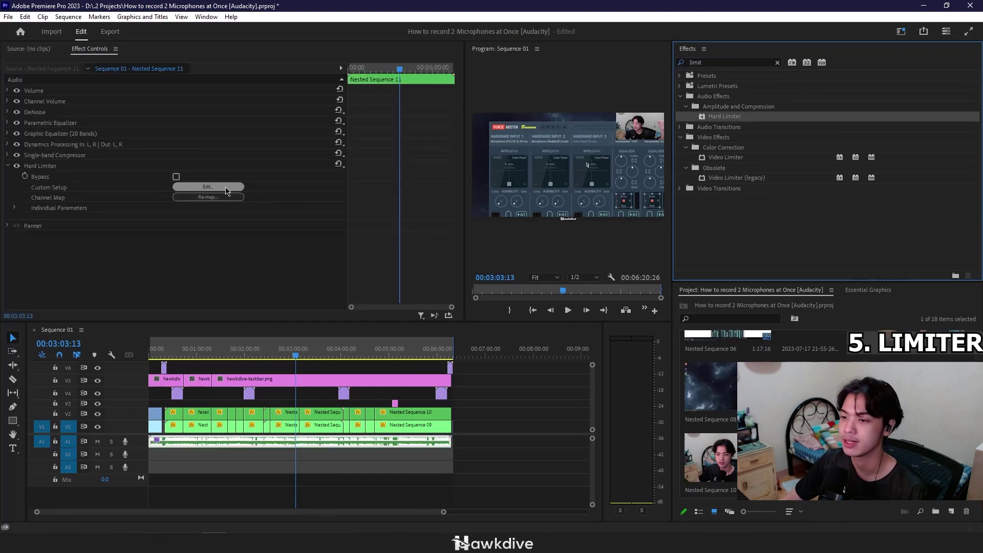
Step: Set the Hard Limiter's look-ahead time to 15 ms and its input boost to 1.0 dB
click(208, 186)
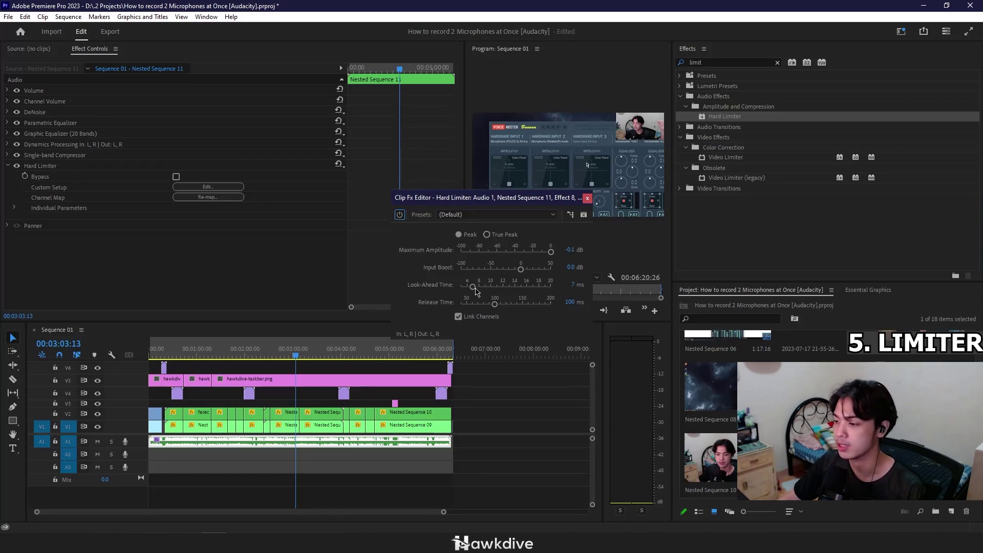
drag(573, 287, 586, 287)
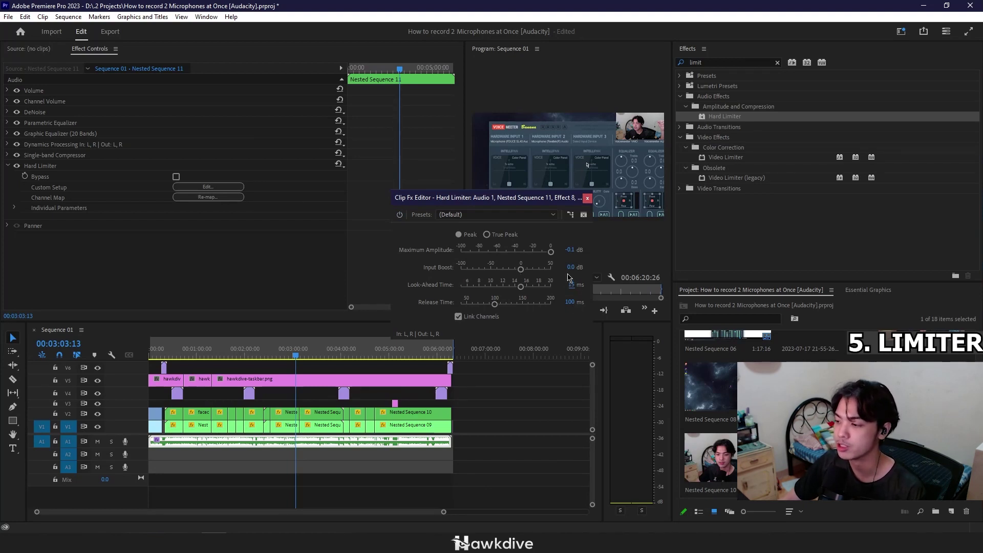
drag(570, 266, 572, 266)
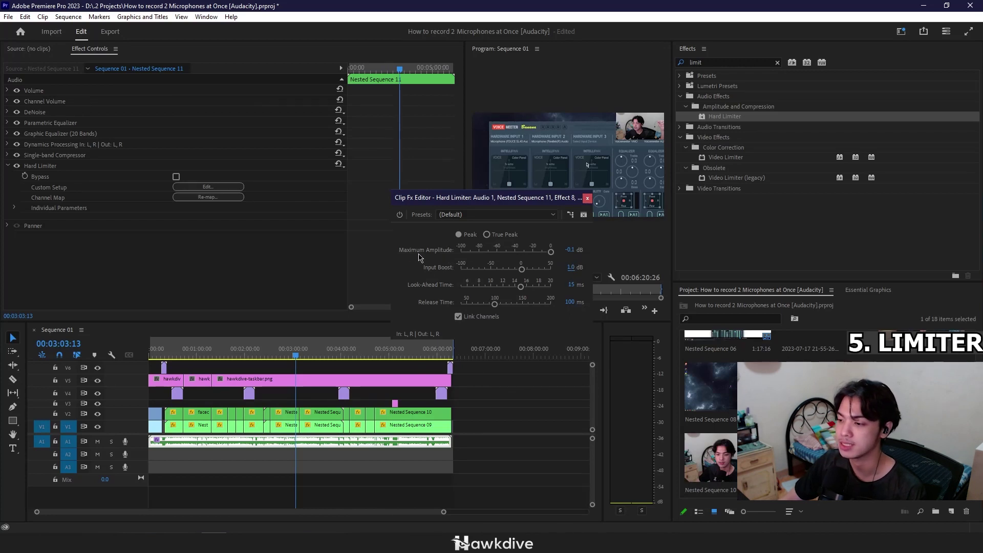
Step: Set the Hard Limiter's maximum amplitude to -6 dB and close its editor
drag(549, 252, 548, 253)
click(565, 250)
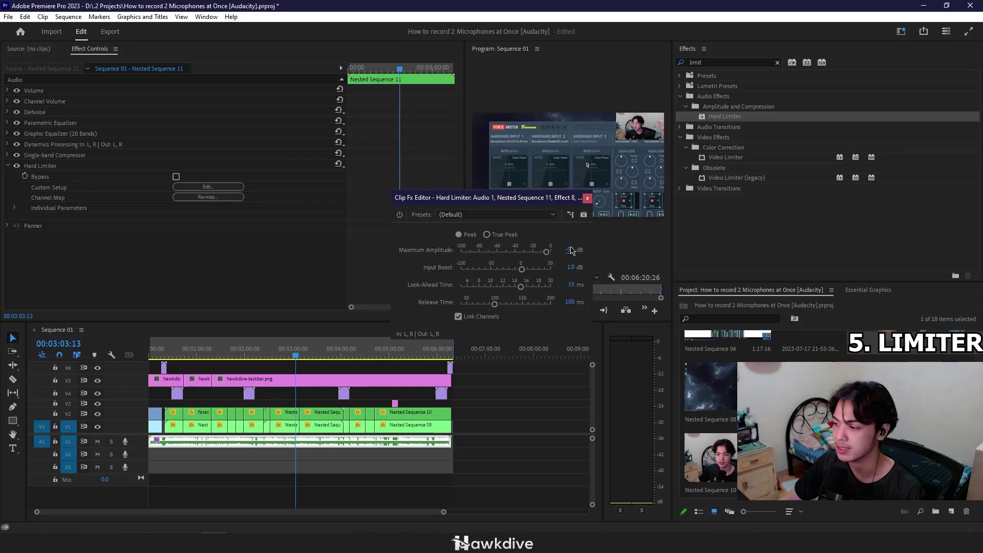
text(-)
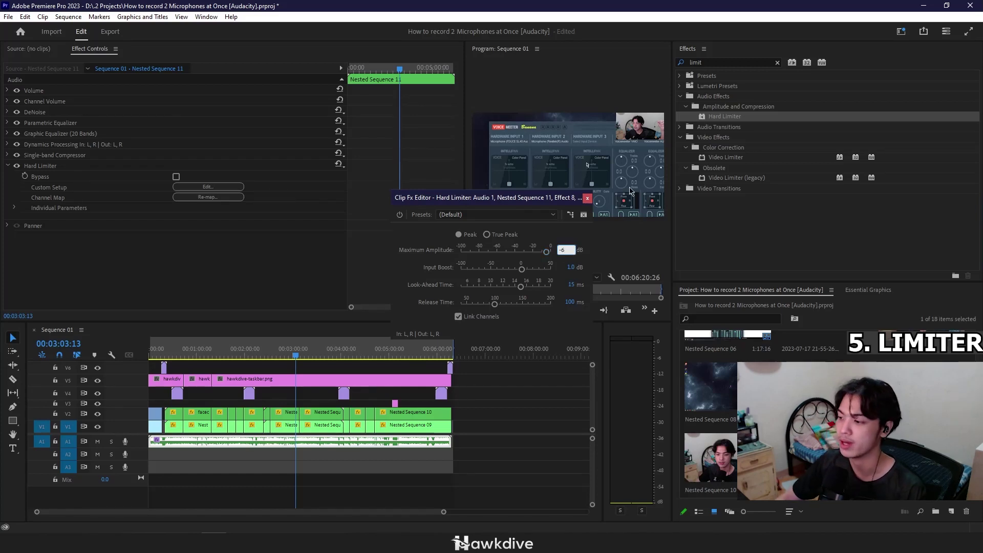
text(6)
key(Return)
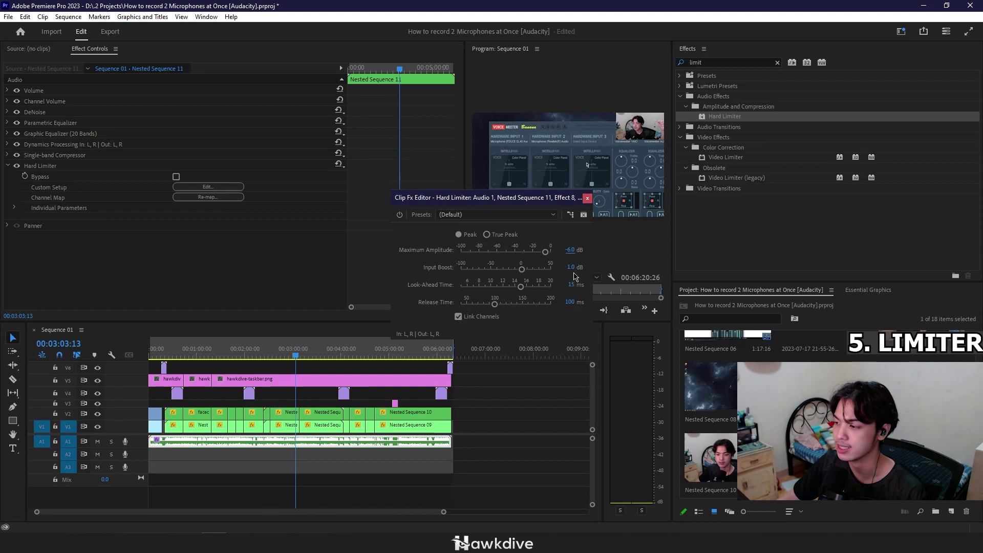
click(588, 199)
Step: Play back the sequence from about 00:03:07 to check the limited voice, and collapse the Hard Limiter effect
click(299, 348)
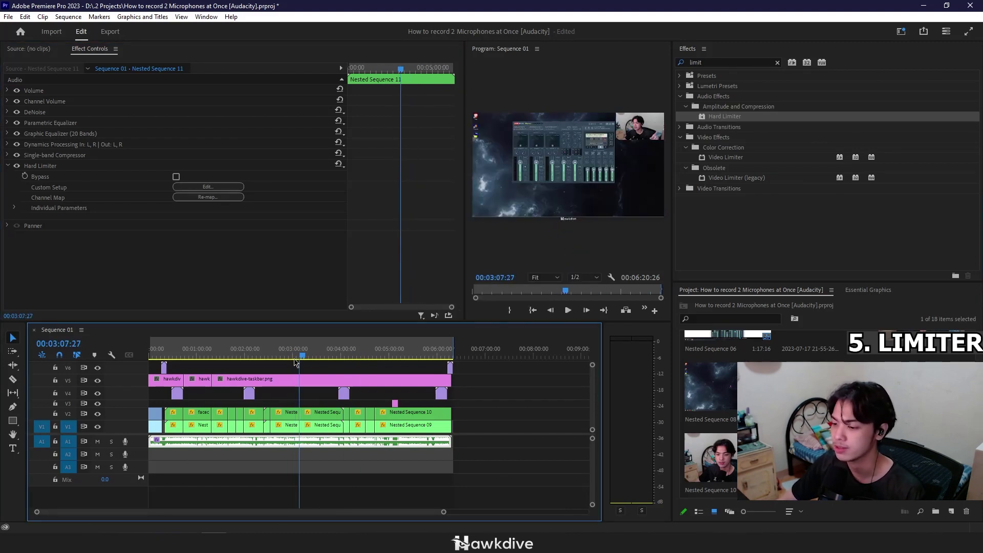
key(space)
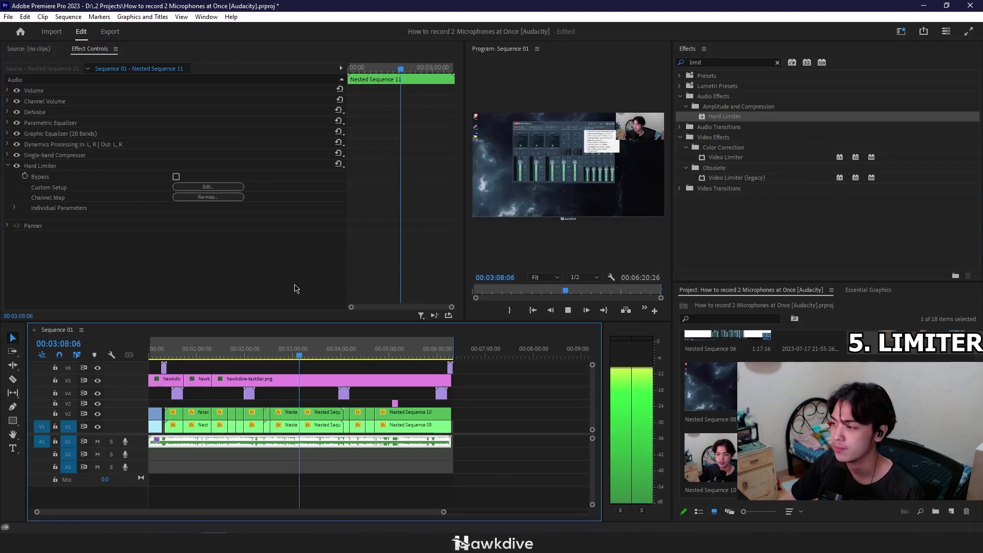
click(7, 165)
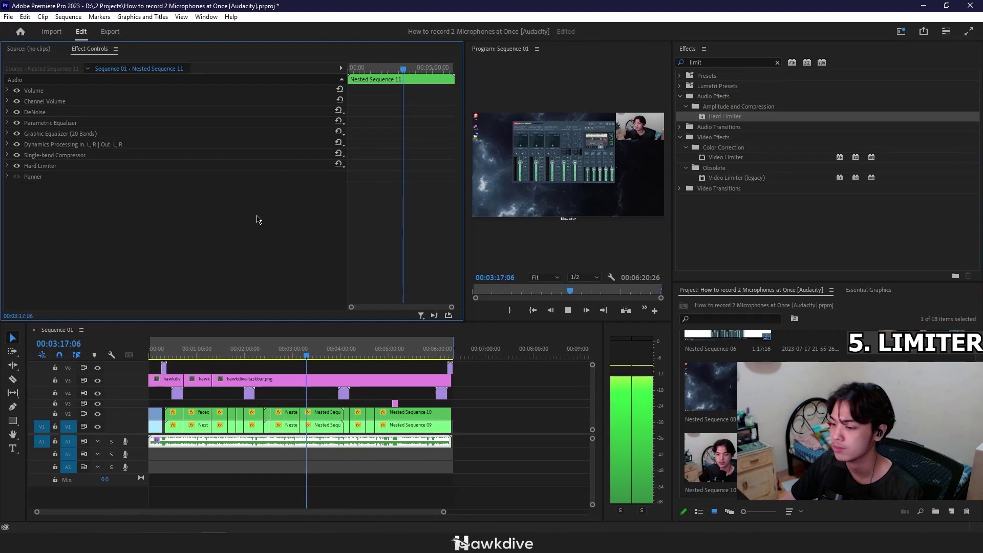
key(space)
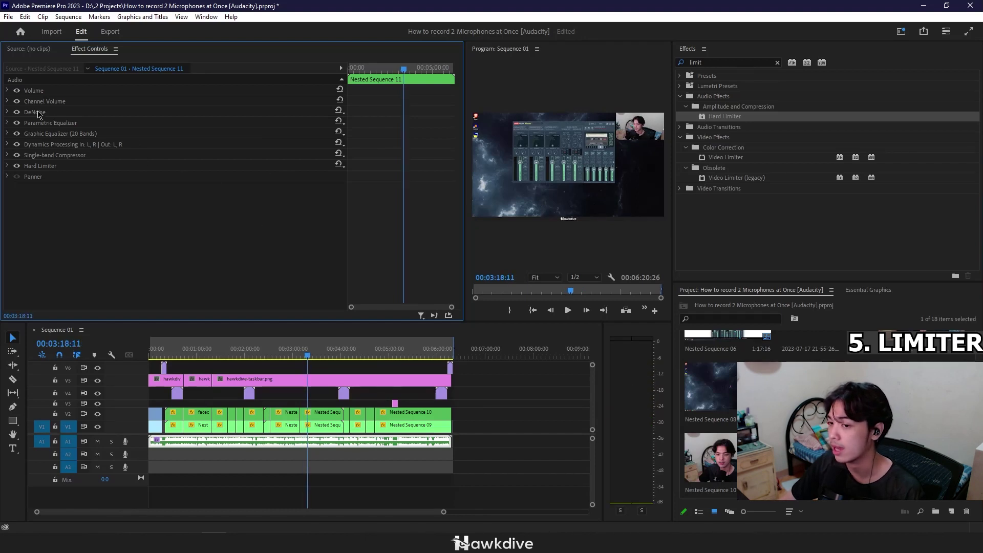
Step: Move the DeNoise effect below Hard Limiter and briefly play back the result
drag(37, 114, 46, 173)
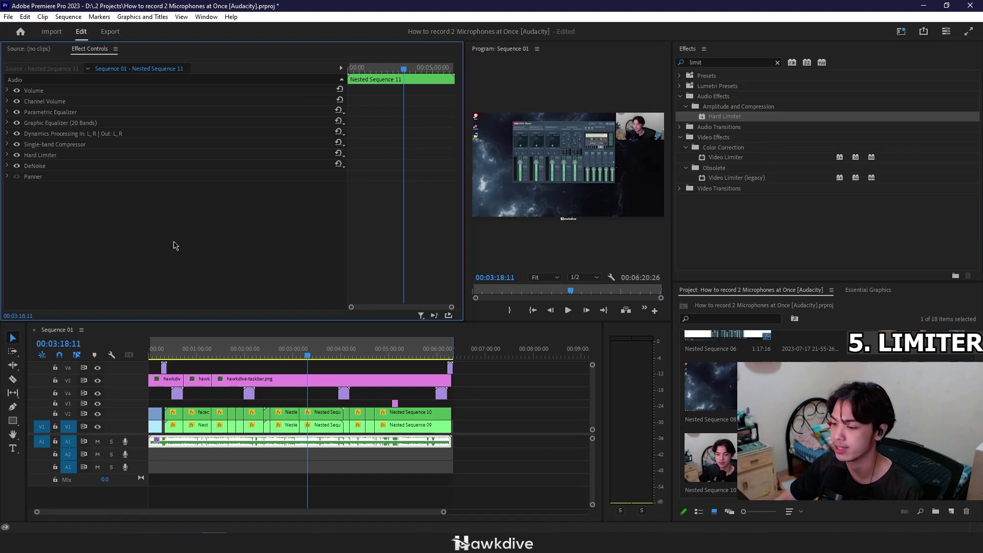
click(302, 353)
key(space)
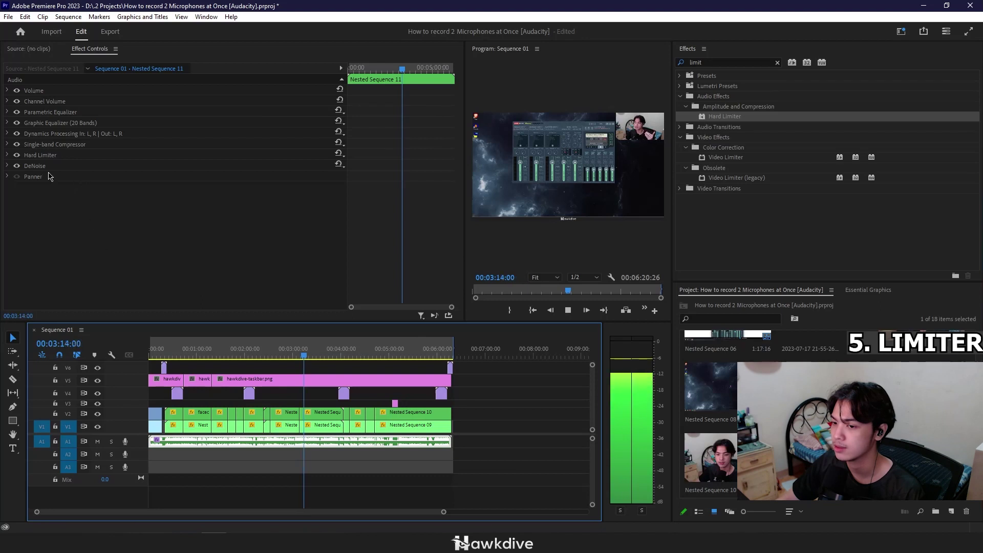
key(space)
mouse_move(41, 166)
mouse_down()
mouse_move(52, 111)
mouse_move(63, 112)
mouse_move(49, 123)
mouse_move(49, 169)
mouse_up()
Step: Play back the sequence from about 00:02:51 to listen to the voice with the reordered effects
click(286, 347)
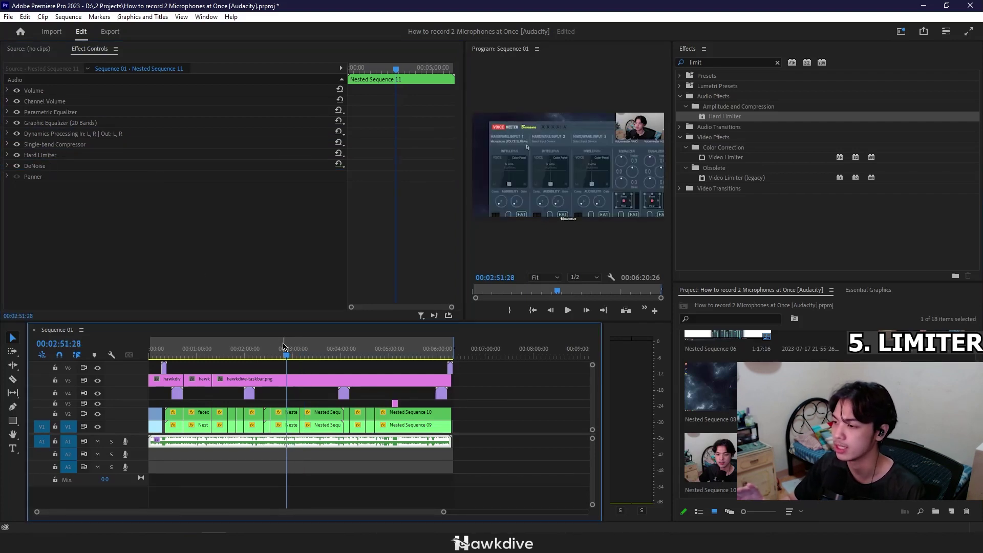
key(space)
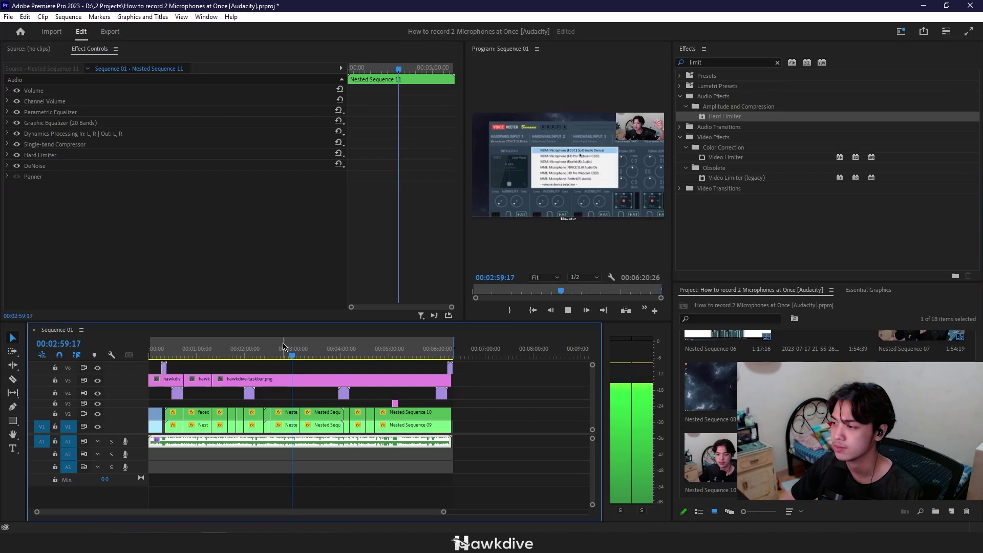
key(space)
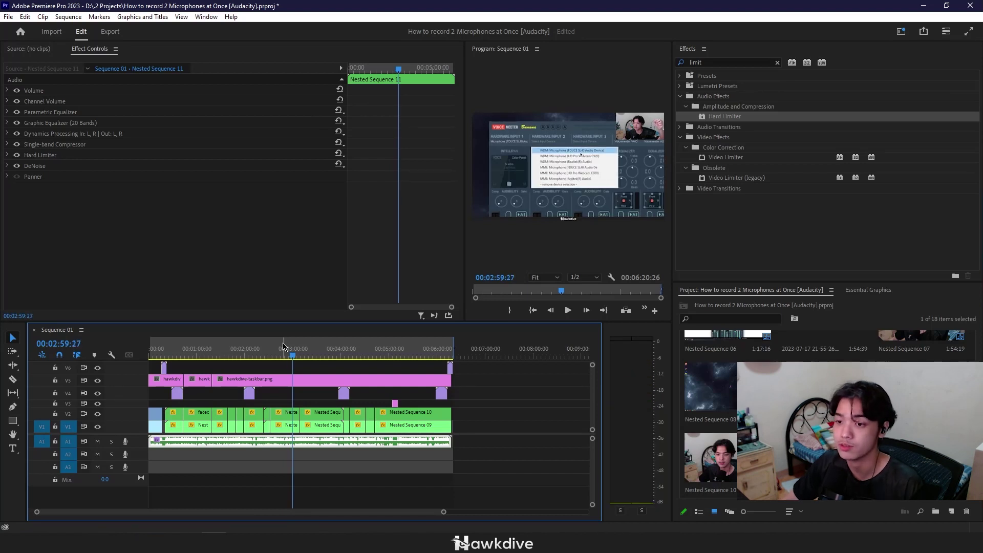
Step: Save the project and set the Volume effect's level to -6 dB on the nested audio clip
click(7, 90)
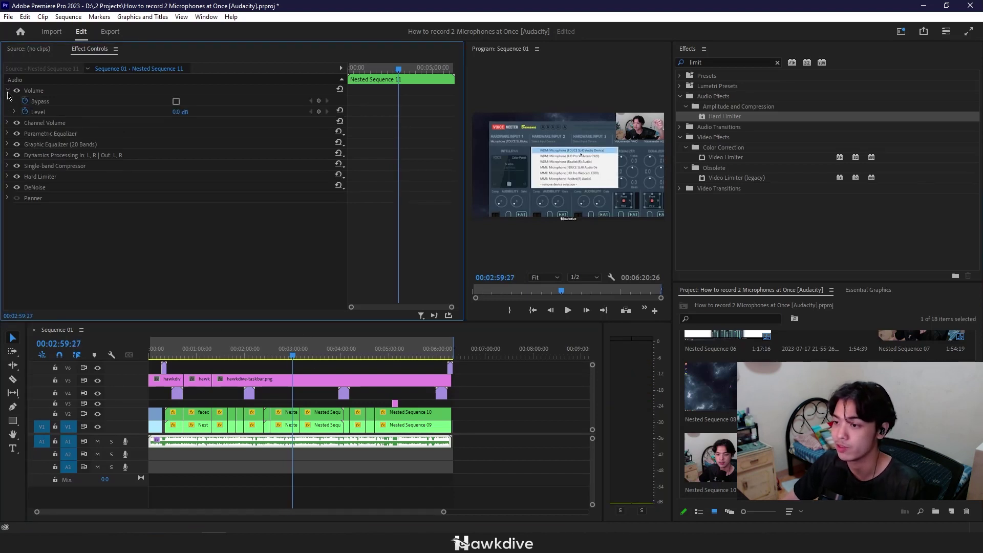
key(ctrl+s)
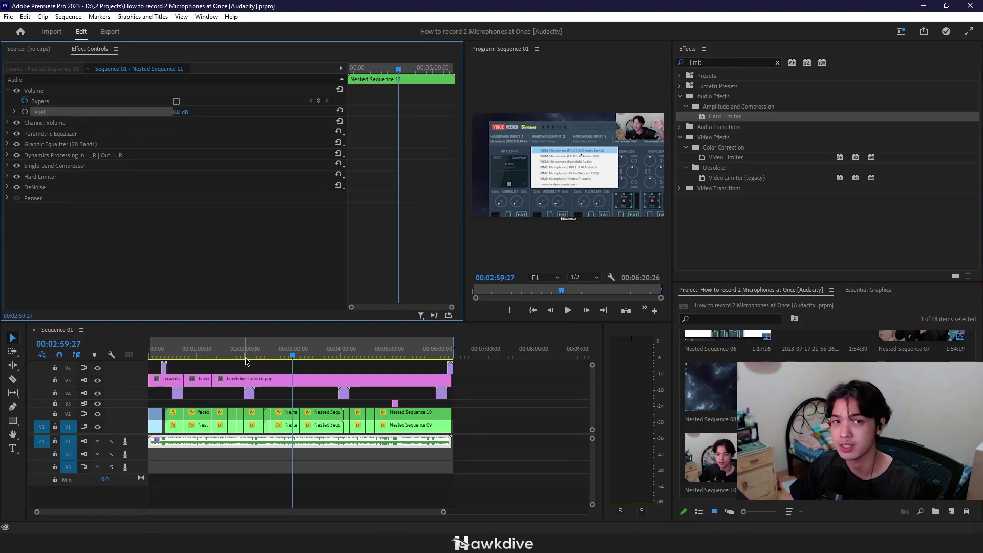
click(177, 111)
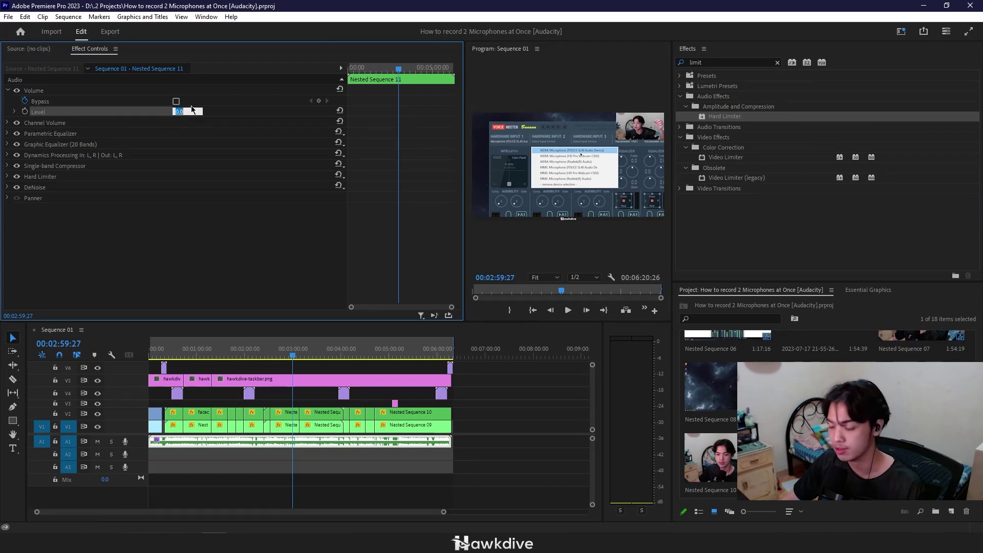
text(-)
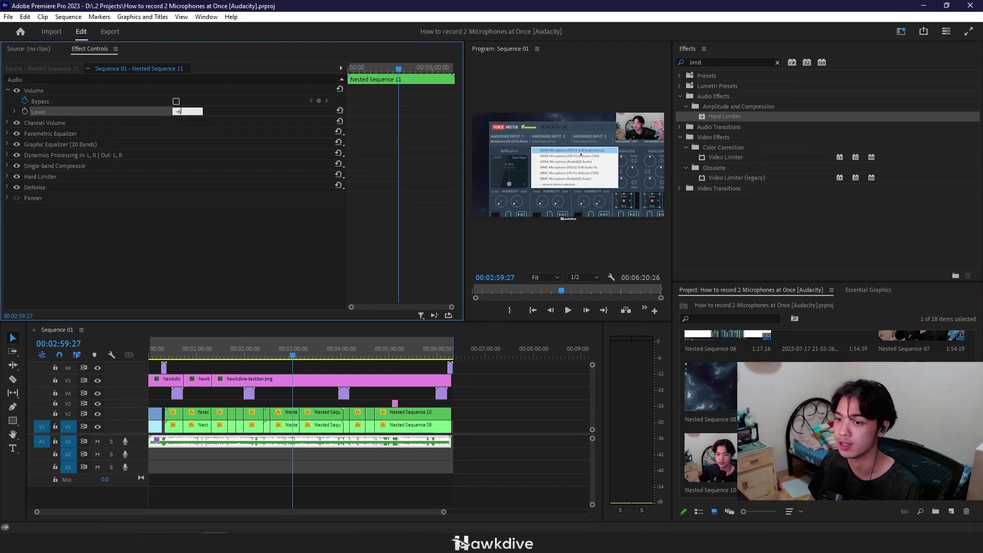
text(6)
key(Return)
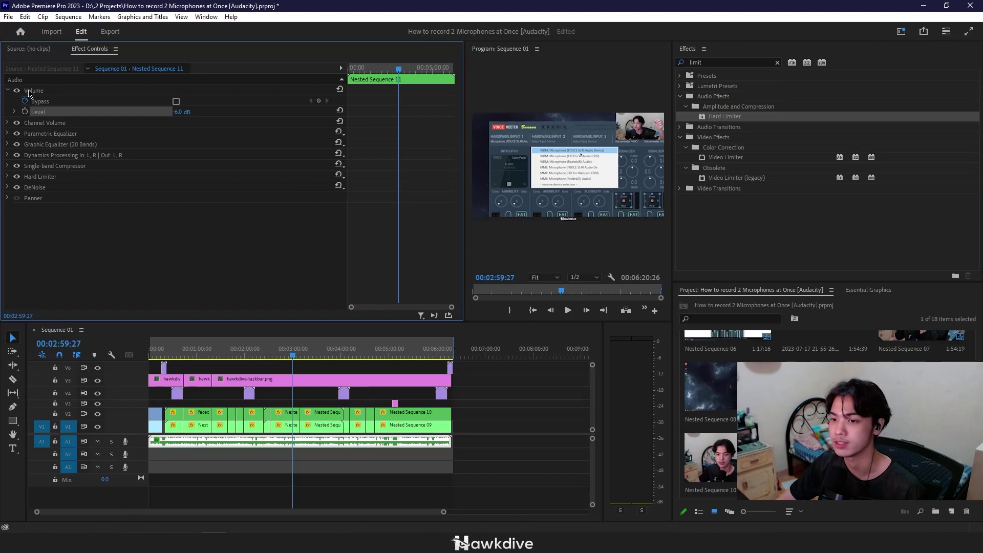
Step: Play back the sequence from about 00:02:59 to check the voice at the reduced volume
click(568, 310)
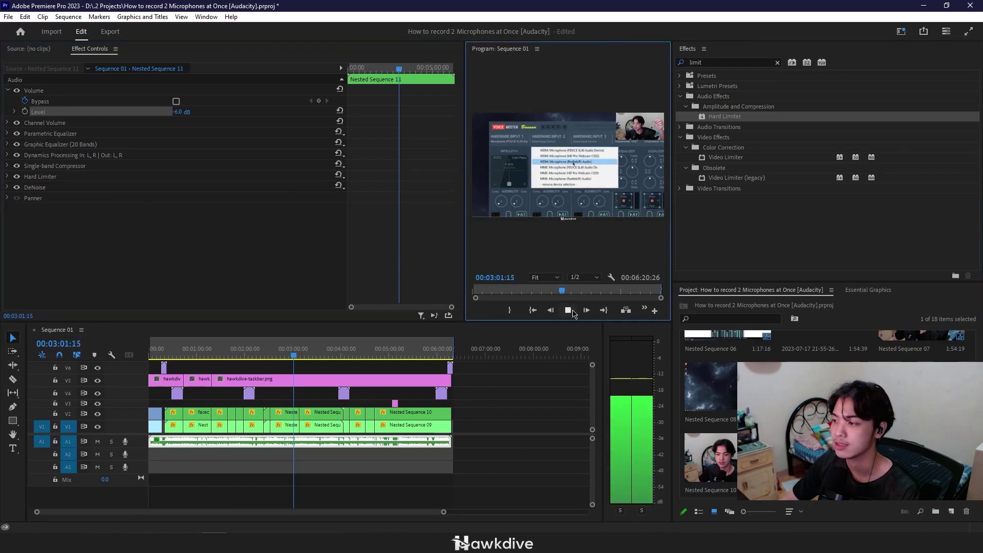
click(568, 310)
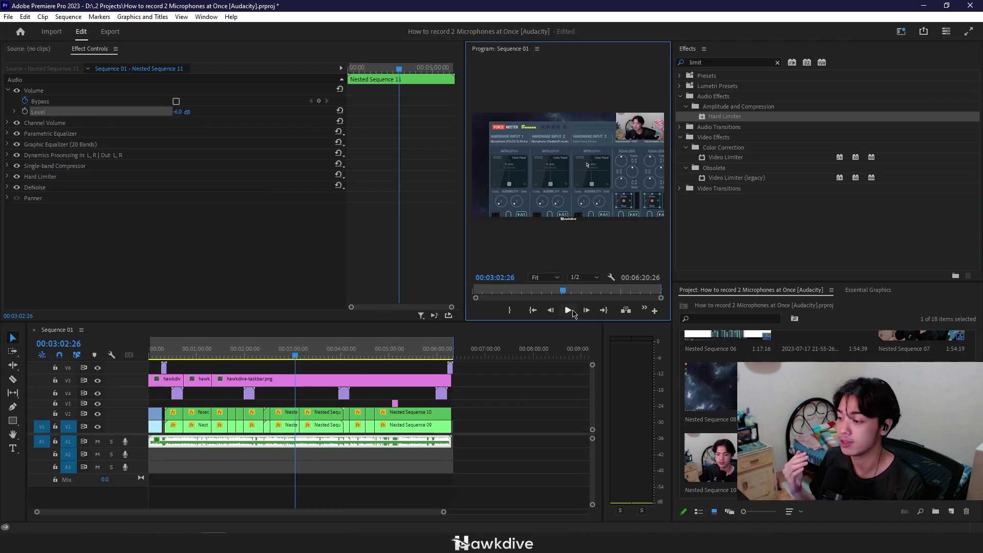
click(317, 253)
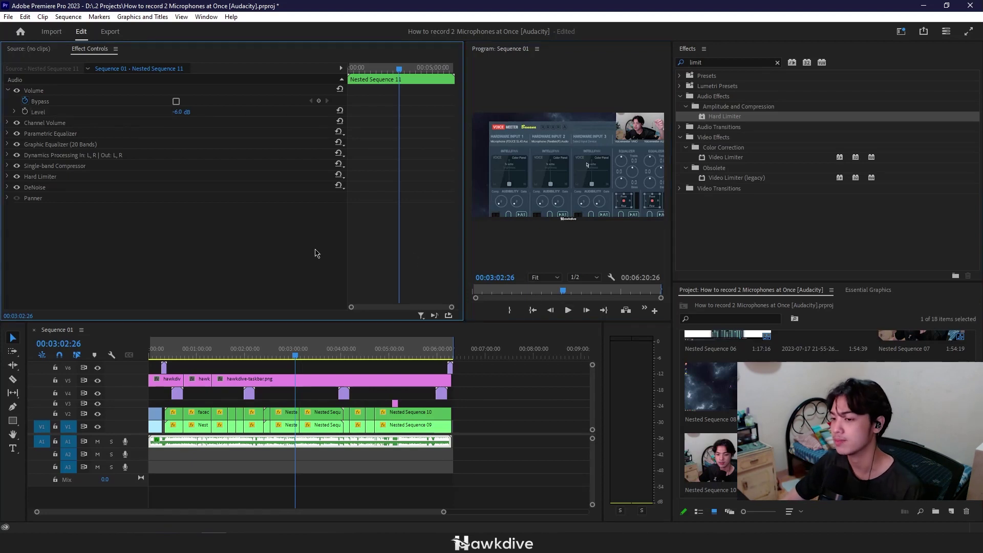
Step: Set the Volume effect's level back to 0 dB on the nested audio clip
click(186, 111)
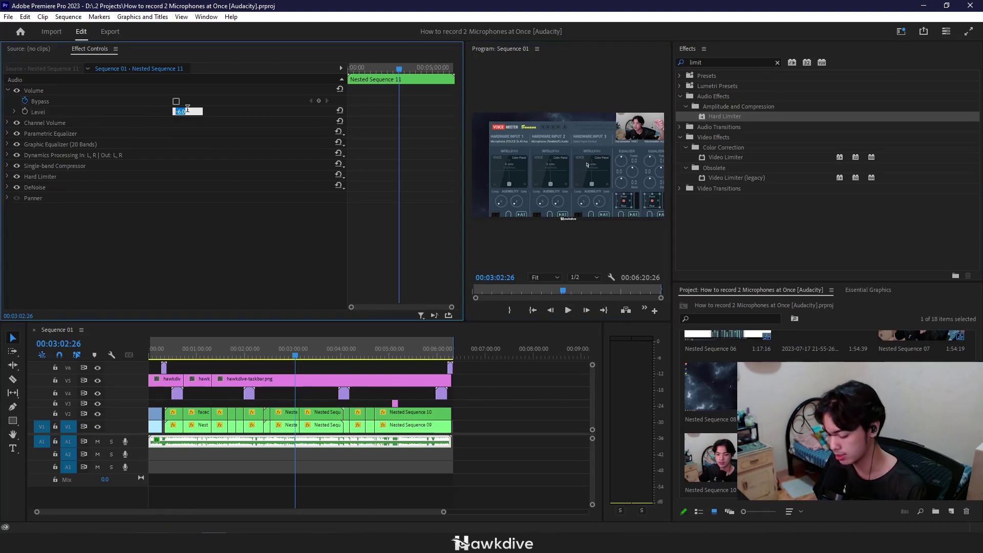
text(0)
key(Return)
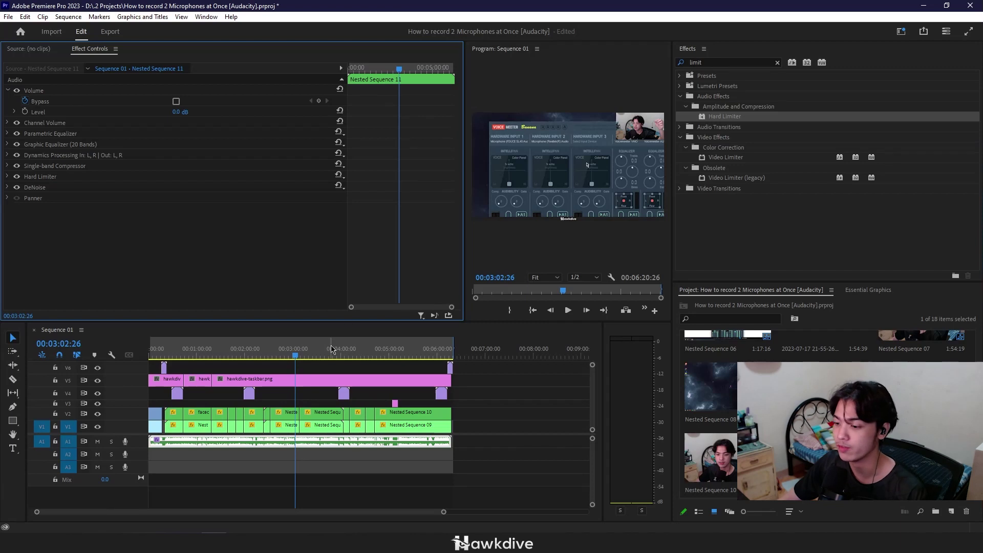
Step: Play back the sequence from about 00:02:13 to listen to the voice at the 0 dB level
click(255, 350)
key(space)
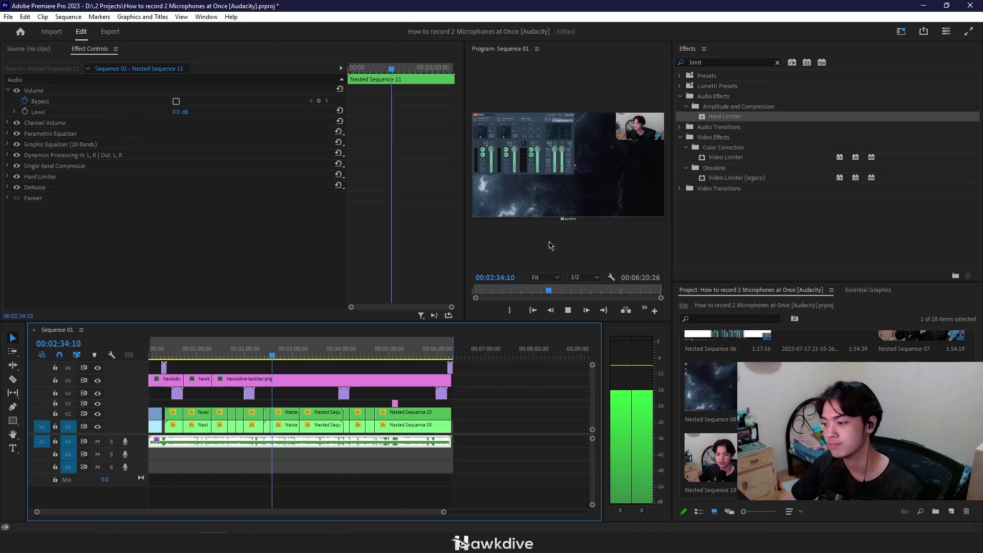
key(space)
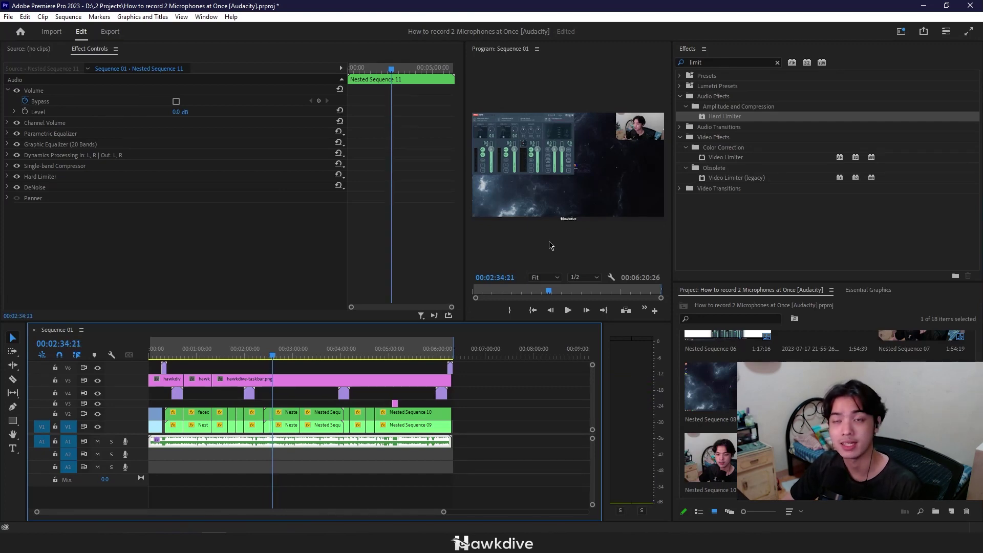